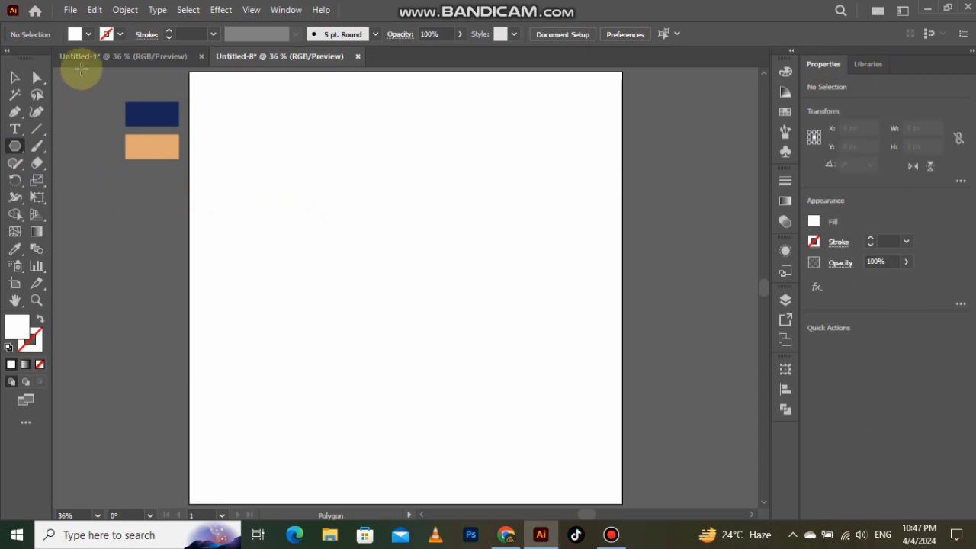
Step: Draw a hexagon about 466 px wide on the artboard with a black 1 pt outline and no fill
left_click(89, 35)
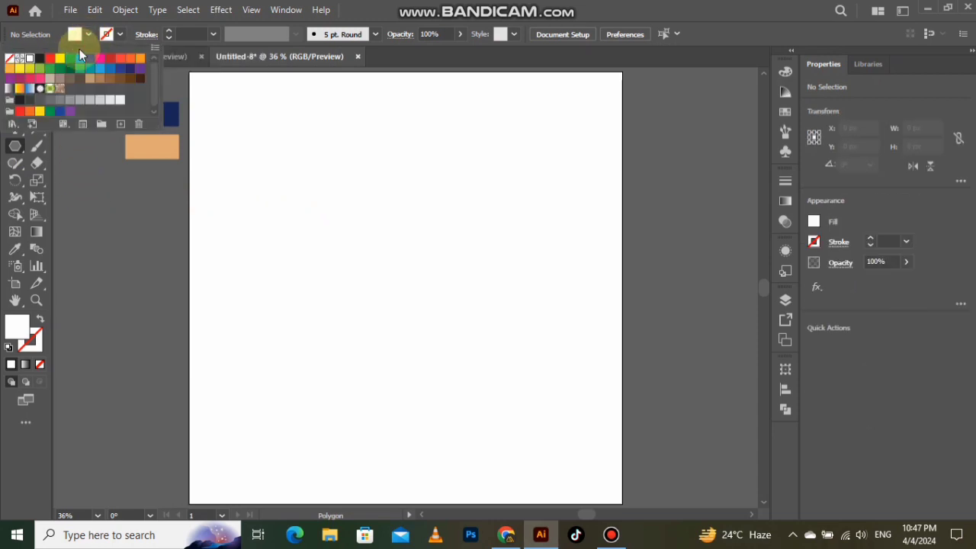
left_click(41, 61)
left_click(117, 245)
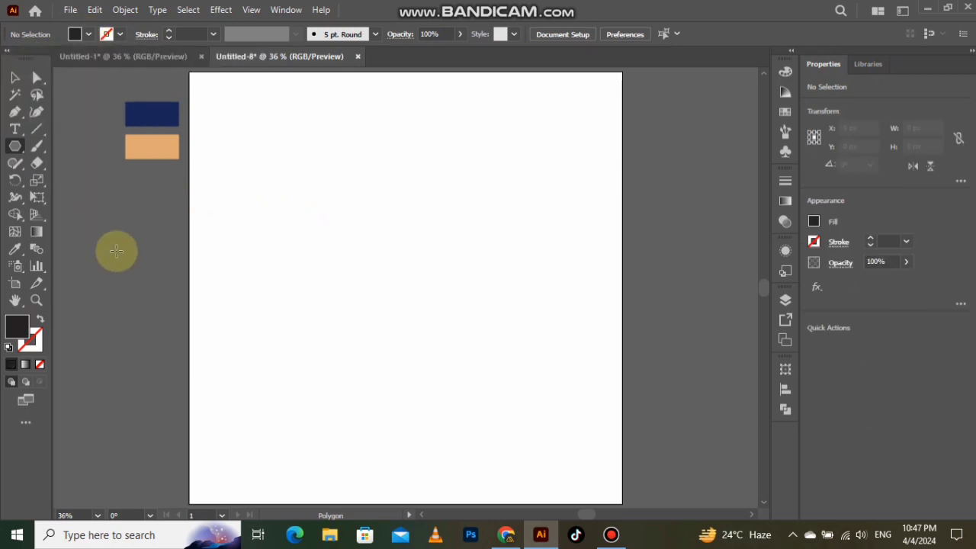
left_click(40, 320)
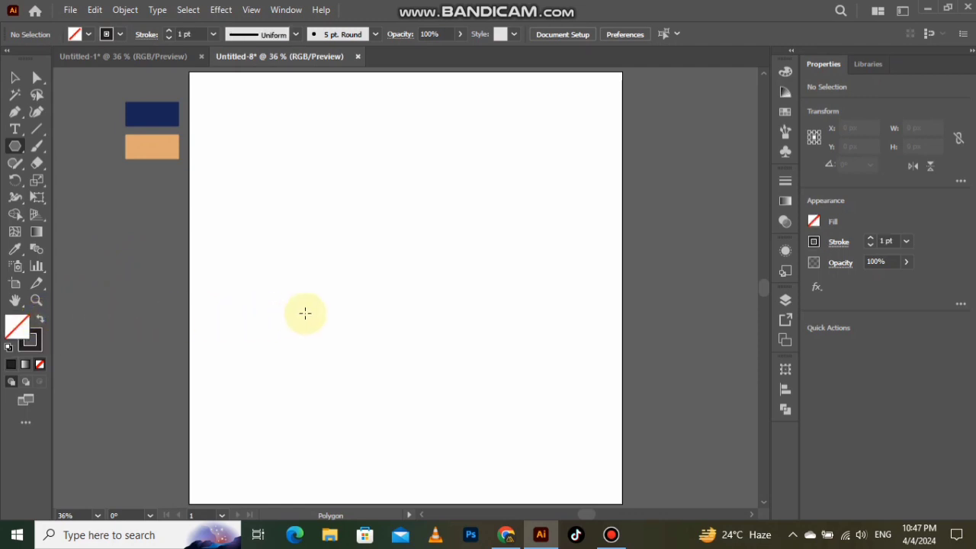
left_click_drag(370, 259, 442, 320)
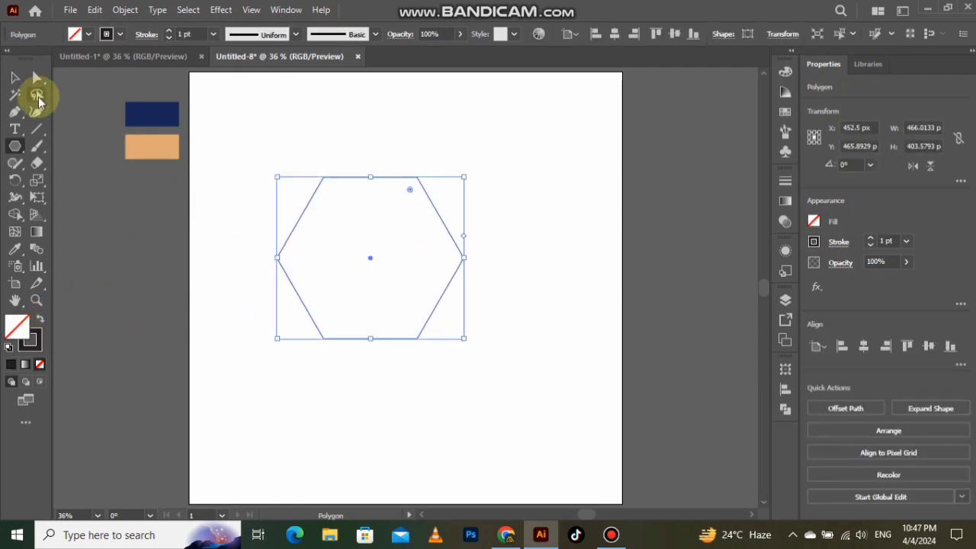
Step: Rotate the hexagon to 270° so a corner points up, and center it horizontally and vertically on the artboard
left_click(14, 77)
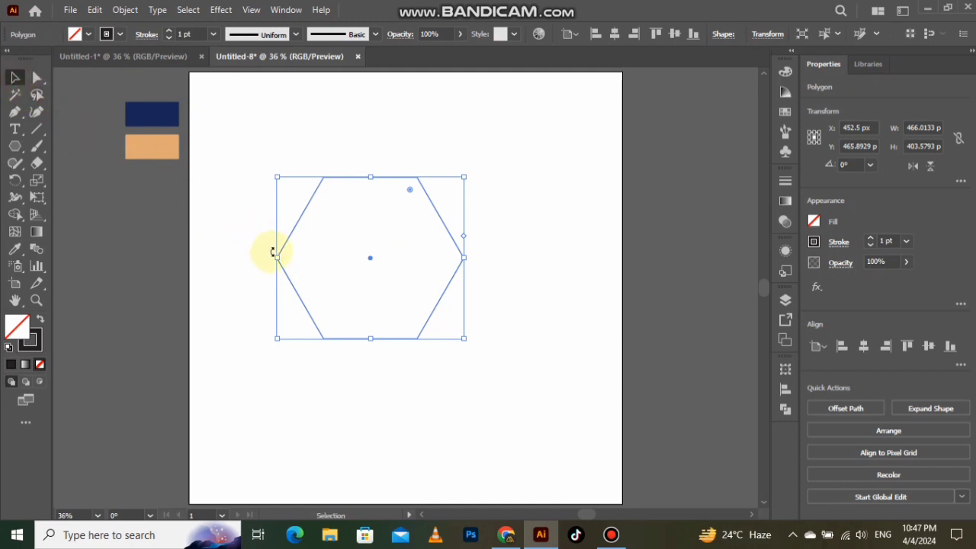
left_click_drag(272, 251, 351, 196)
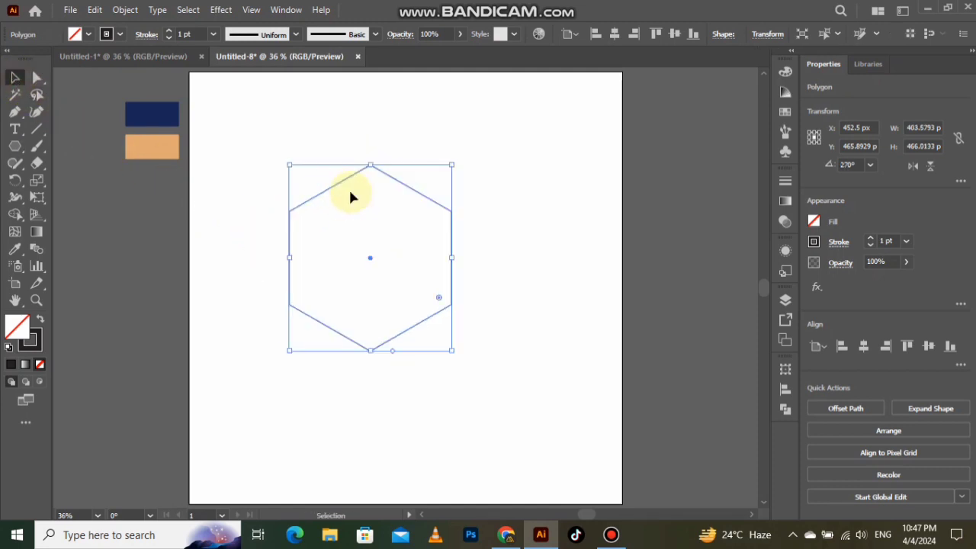
left_click(613, 37)
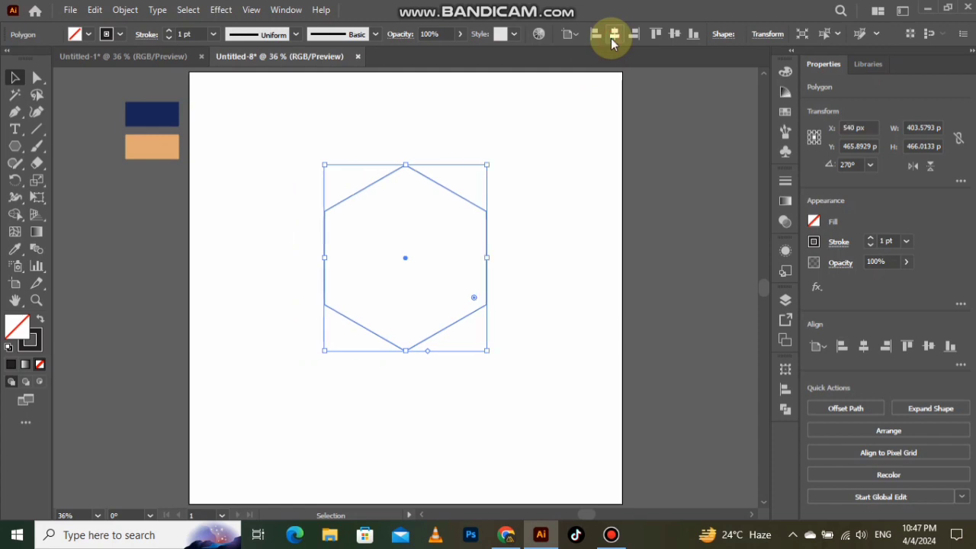
left_click(675, 35)
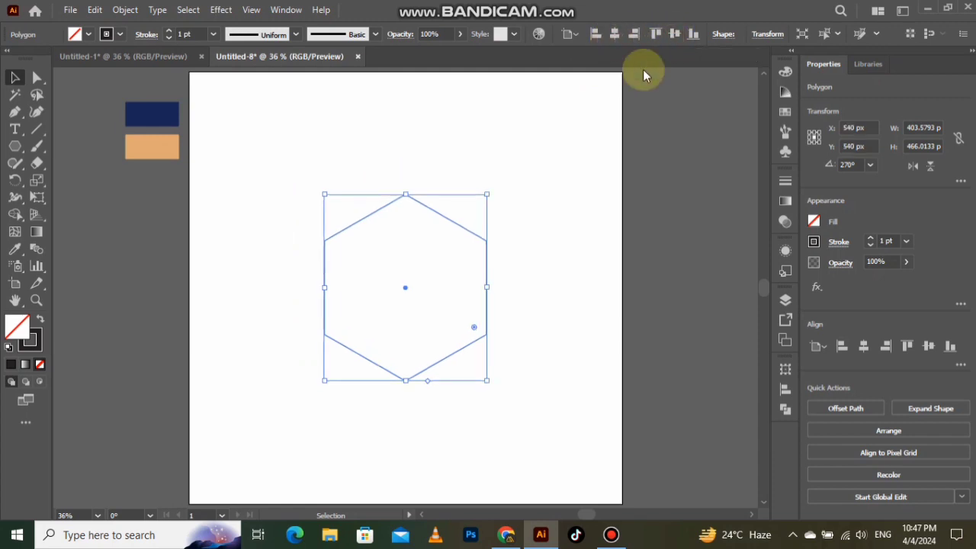
left_click(536, 229)
Step: Delete the hexagon's top corner anchor point with the Pen tool, leaving a flat-topped pentagon
left_click_drag(500, 204, 462, 256)
left_click(15, 112)
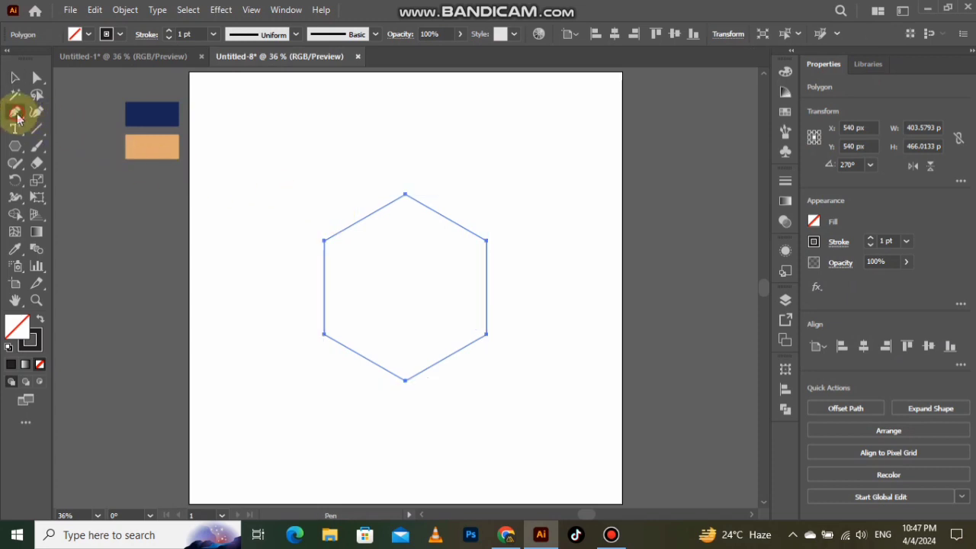
left_click(405, 196)
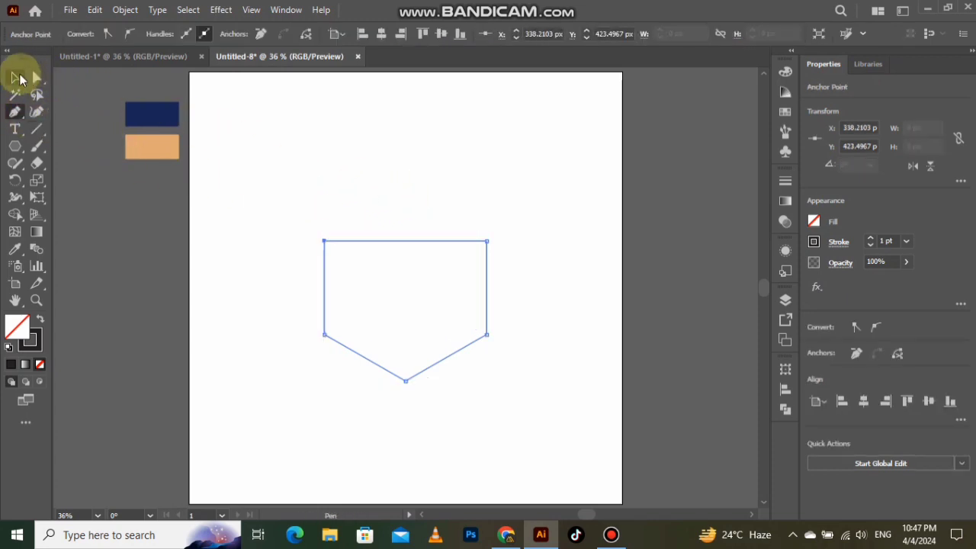
left_click(18, 77)
Step: Resize the pentagon to about 339 px wide and 389 px high, narrowing it symmetrically and raising its top edge
left_click(449, 226)
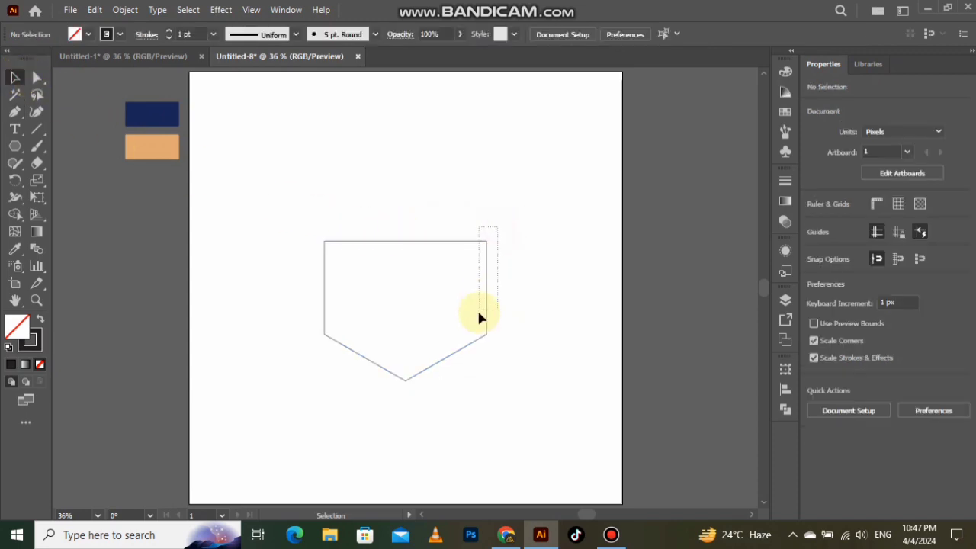
mouse_move(478, 312)
left_mouse_down()
mouse_move(481, 304)
mouse_move(469, 307)
left_mouse_up()
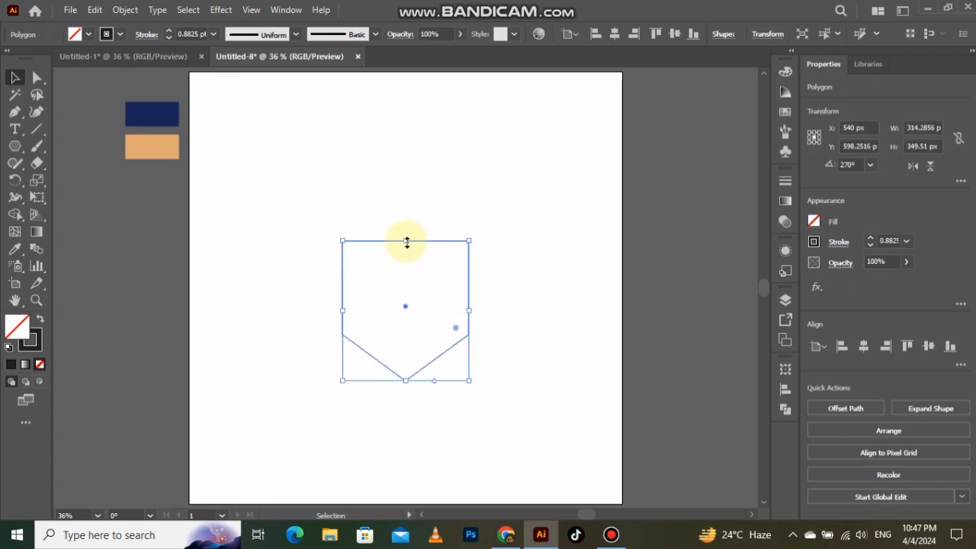
left_click_drag(405, 240, 405, 225)
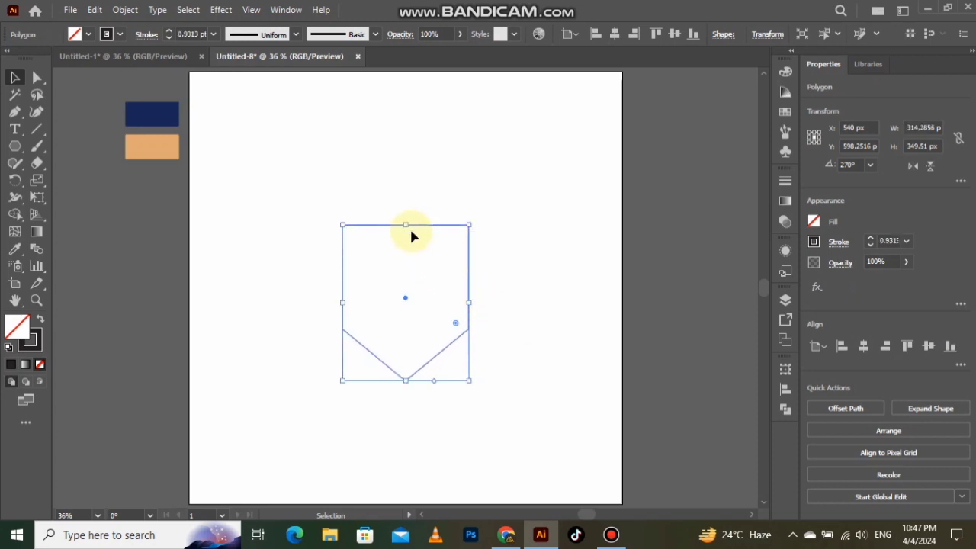
left_click_drag(470, 304, 474, 304)
left_click(490, 242)
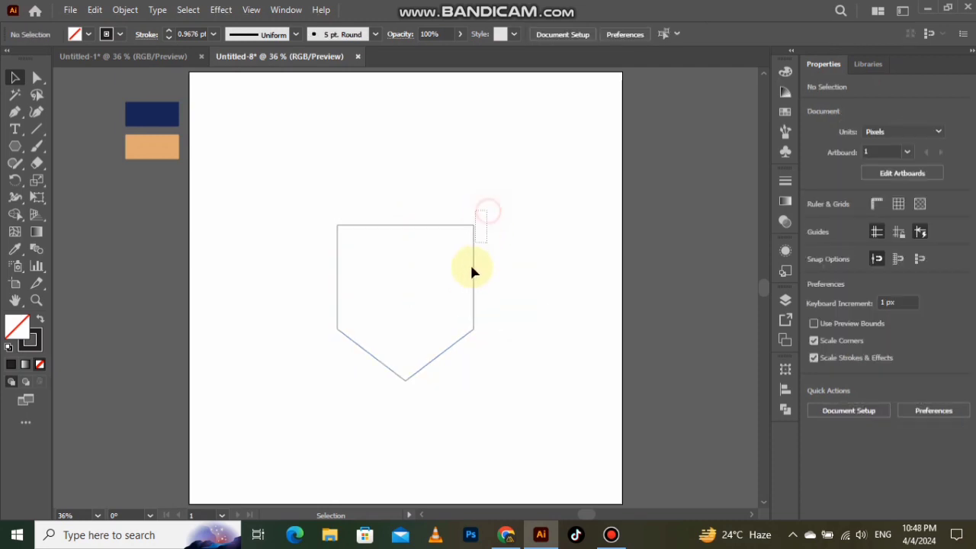
Step: Center the resized pentagon horizontally and vertically on the artboard
left_click(471, 271)
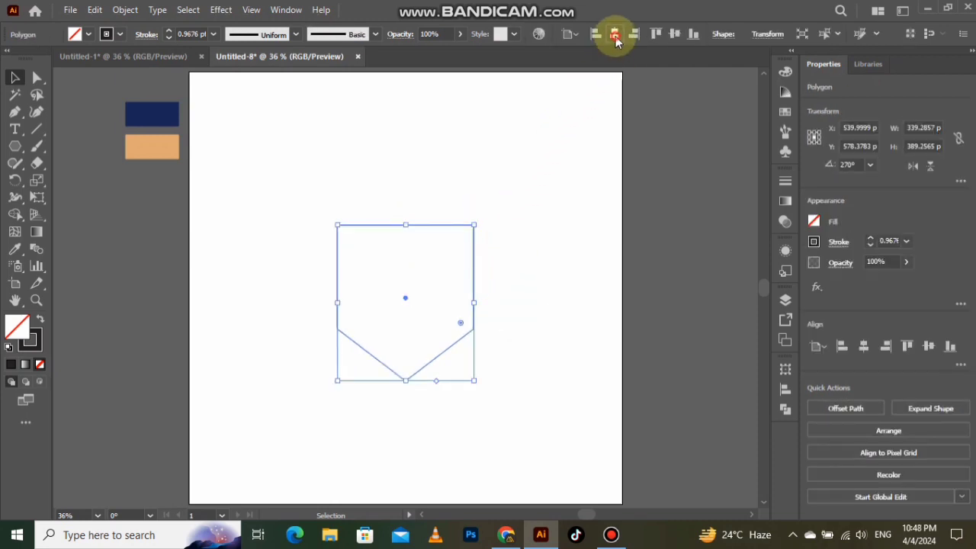
left_click(676, 34)
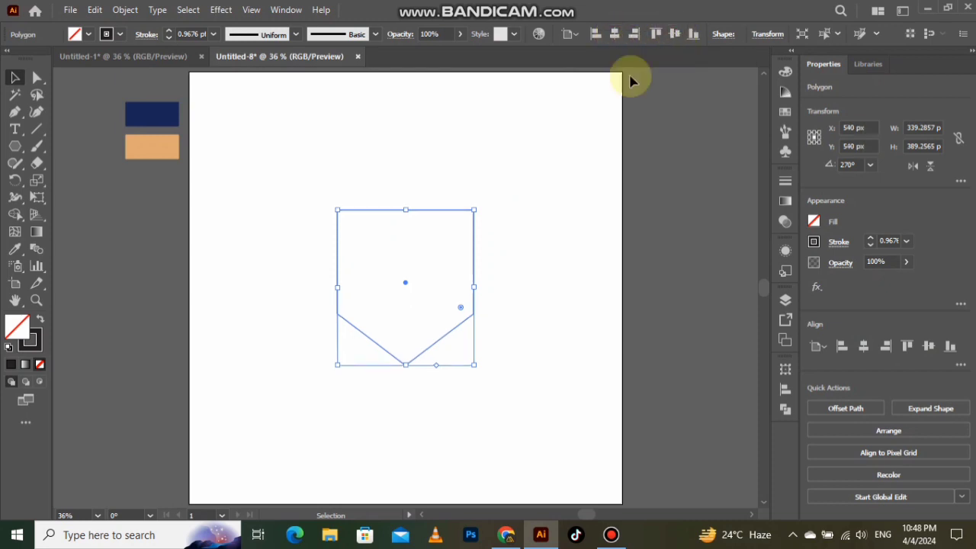
left_click(488, 213)
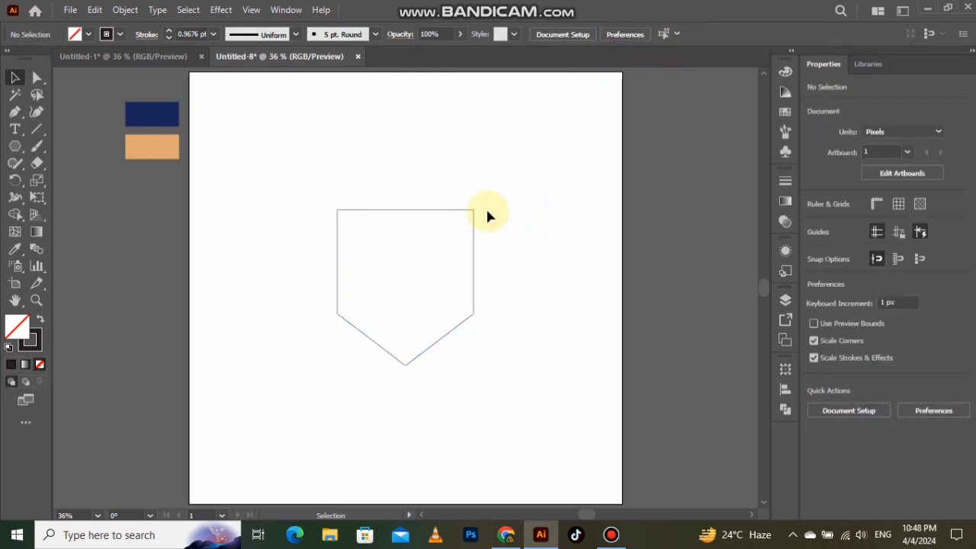
Step: Draw a vertical line about 821 px long along the pentagon's left edge and place a copy along its right edge
left_click(35, 131)
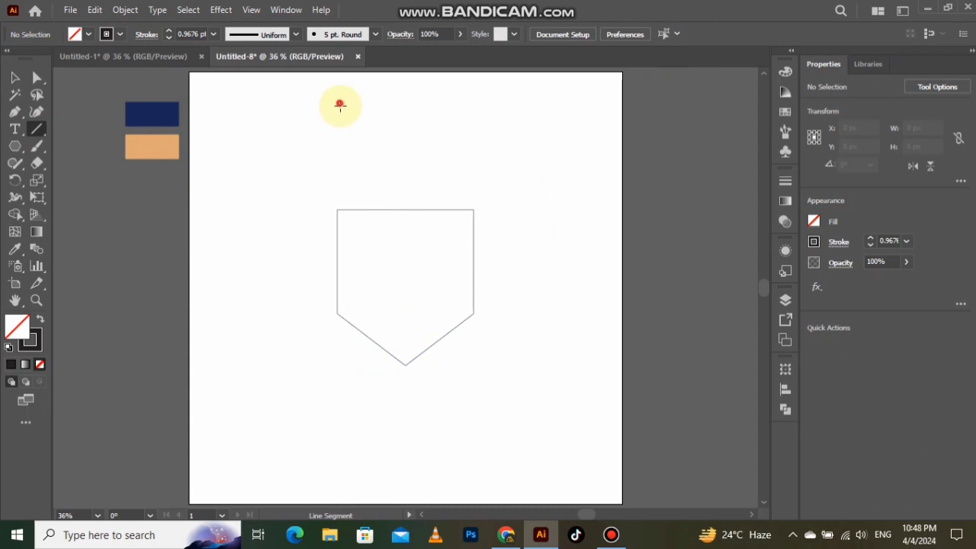
left_click_drag(340, 103, 340, 429)
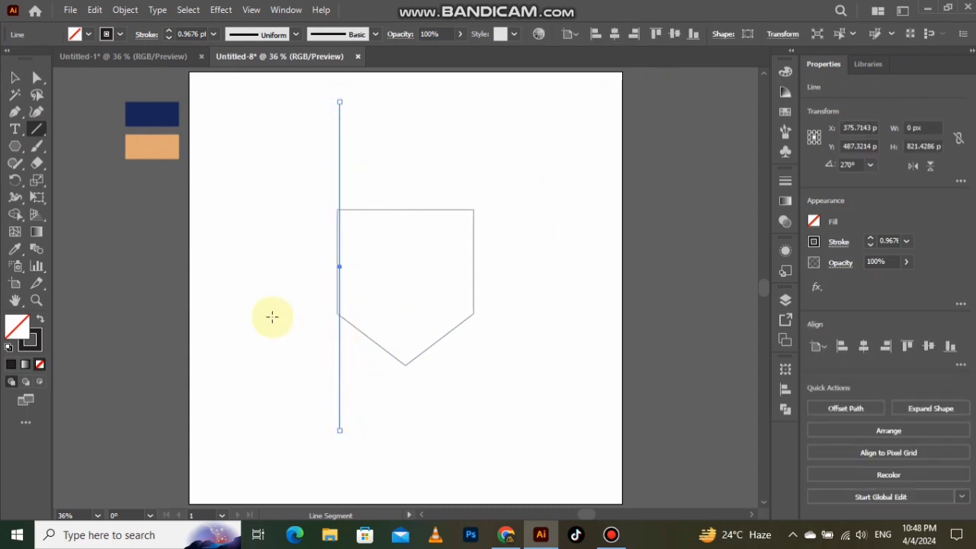
left_click(15, 79)
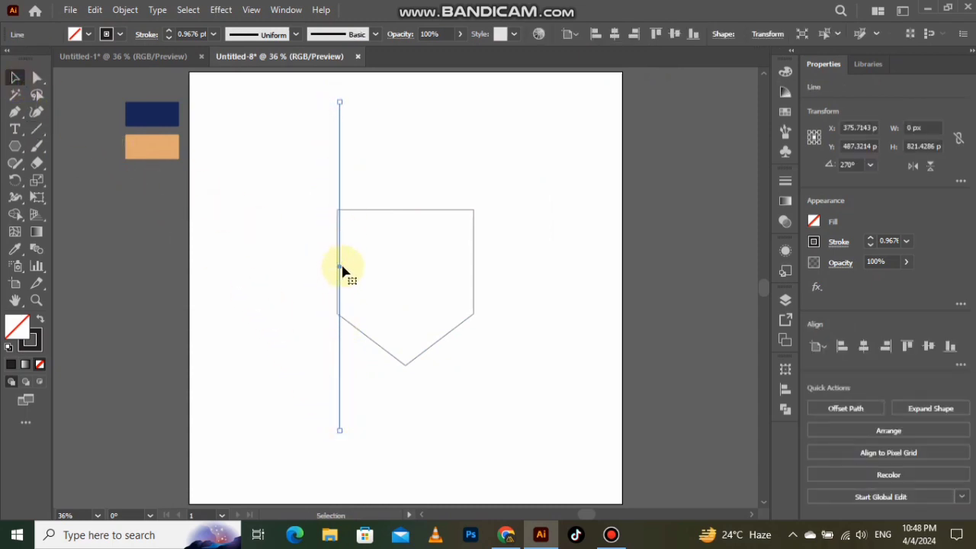
scroll(341, 269, "up", 3)
left_click_drag(340, 270, 711, 308)
scroll(497, 312, "down", 1)
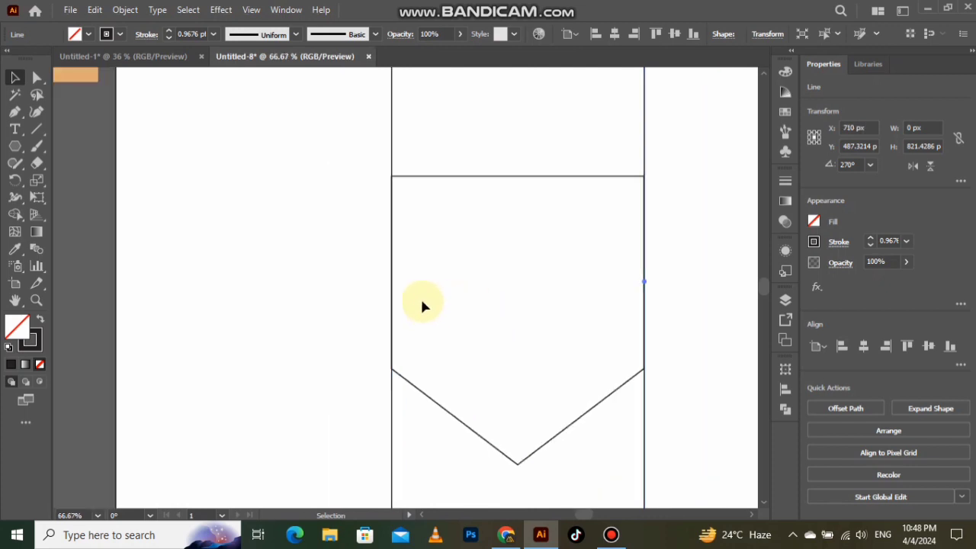
scroll(411, 298, "down", 1)
left_click(618, 268)
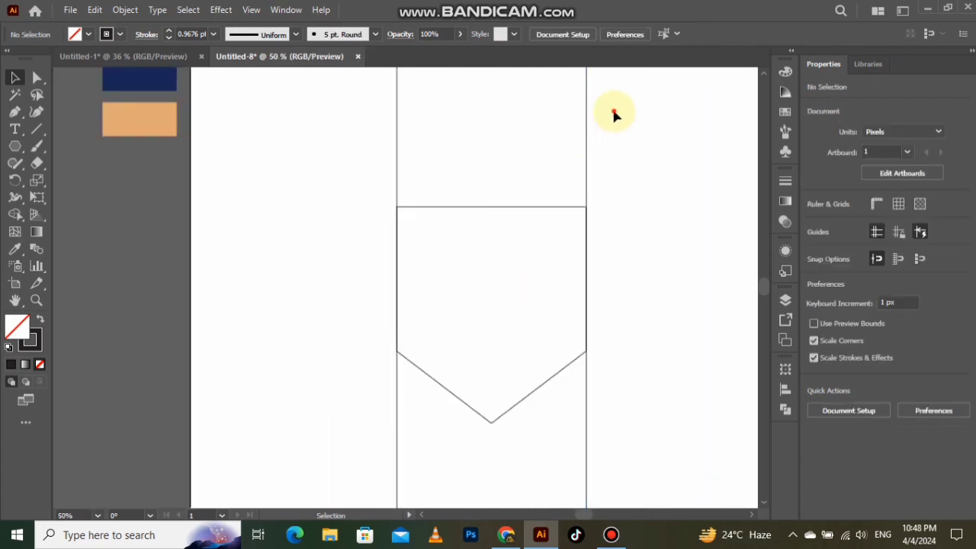
Step: Select the two vertical lines and blend them together with the Blend tool
left_click_drag(614, 113, 467, 147)
left_click_drag(379, 150, 366, 156)
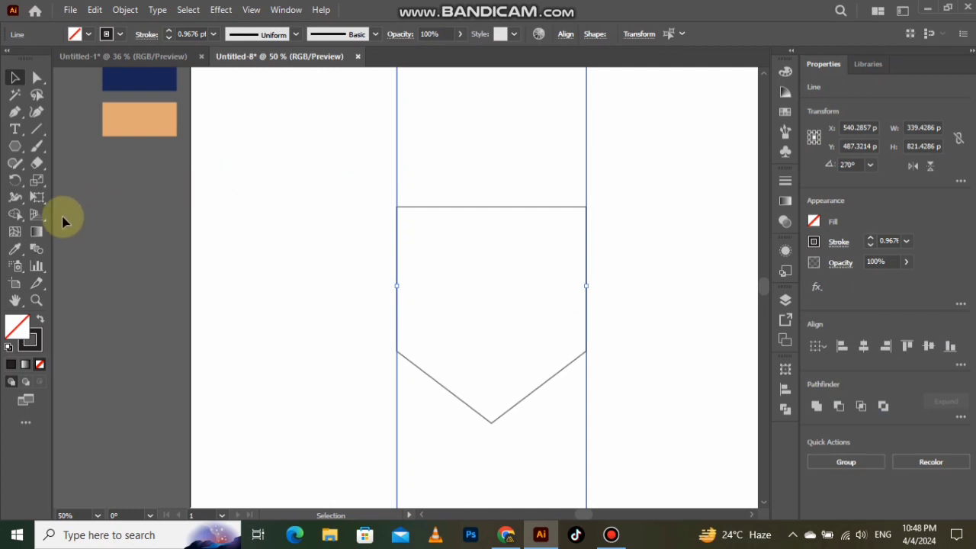
left_click(38, 251)
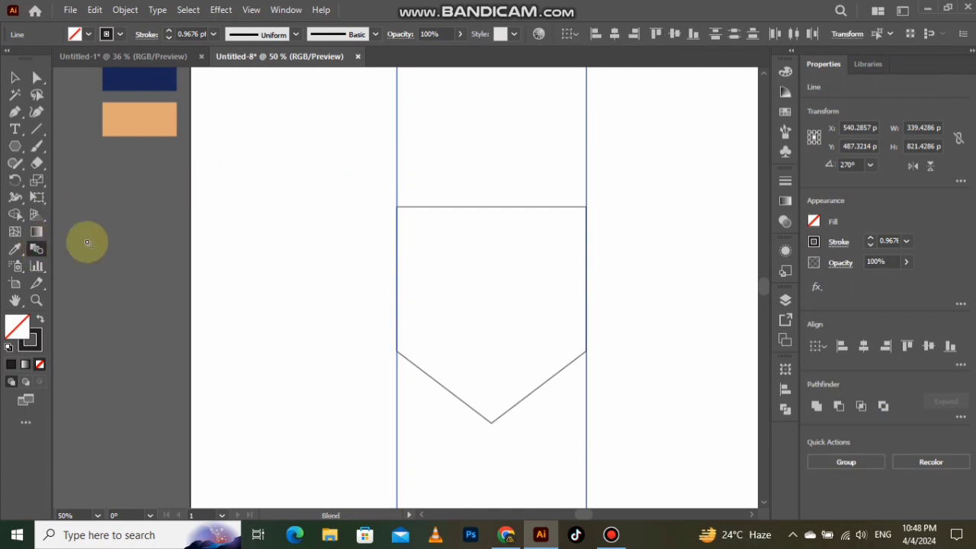
left_click(397, 143)
left_click(587, 146)
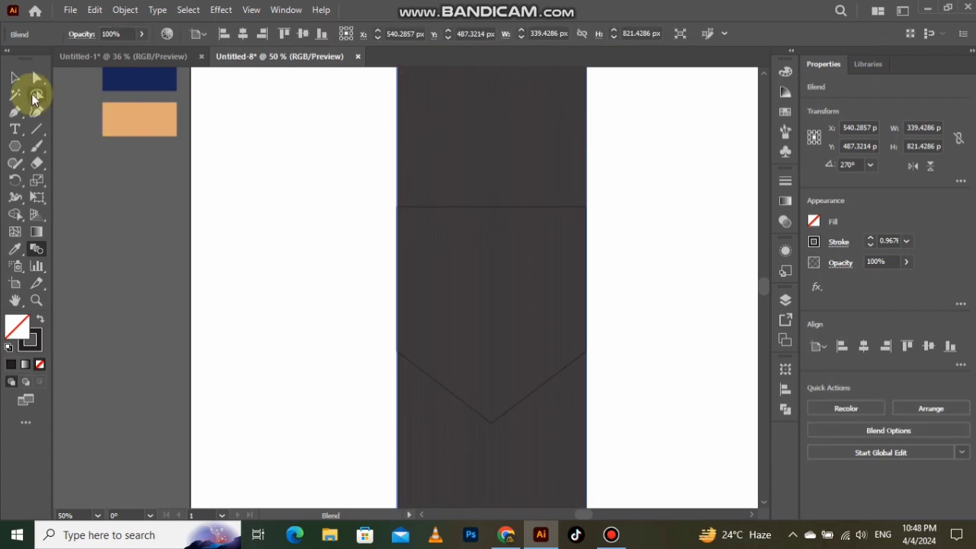
left_click(17, 78)
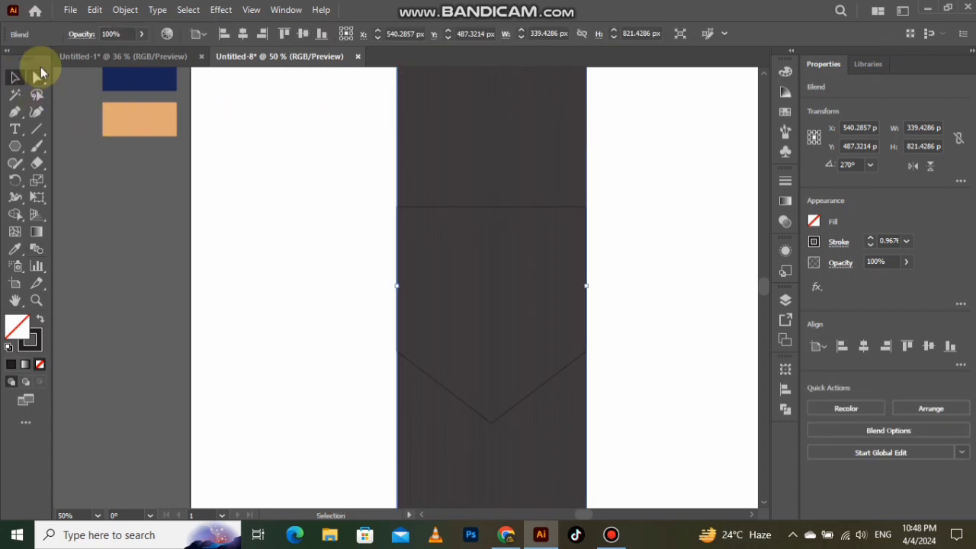
Step: Set the blend's spacing to Specified Steps with 12 steps
left_click(125, 11)
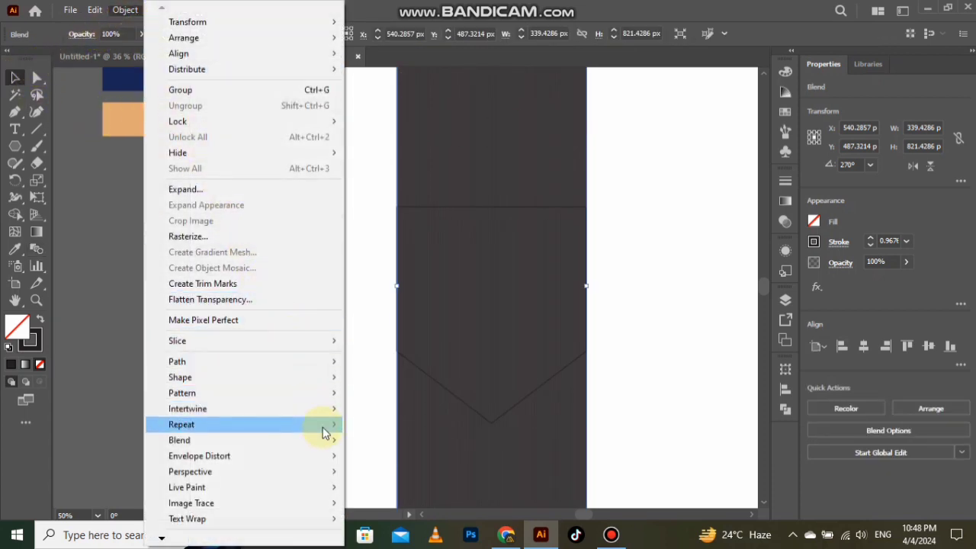
mouse_move(327, 440)
left_click(397, 367)
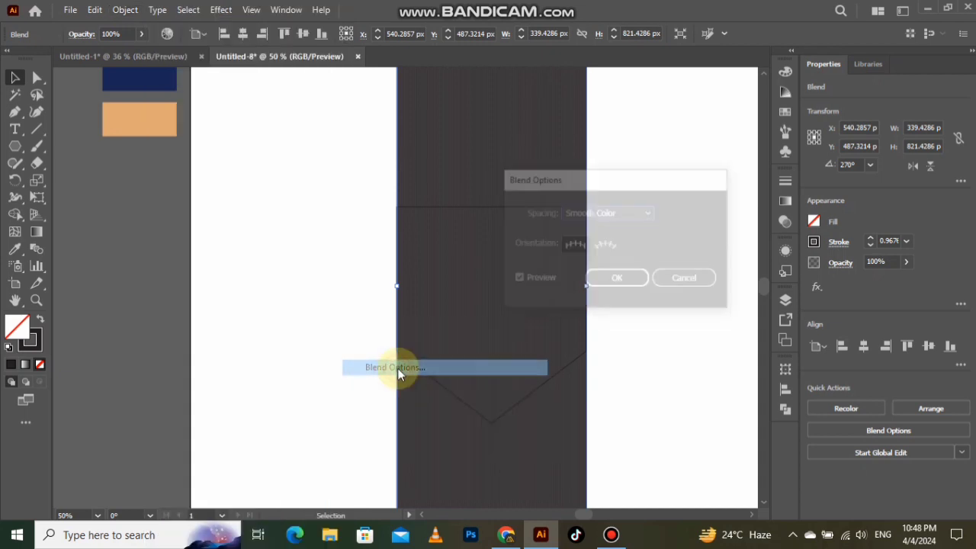
left_click(613, 212)
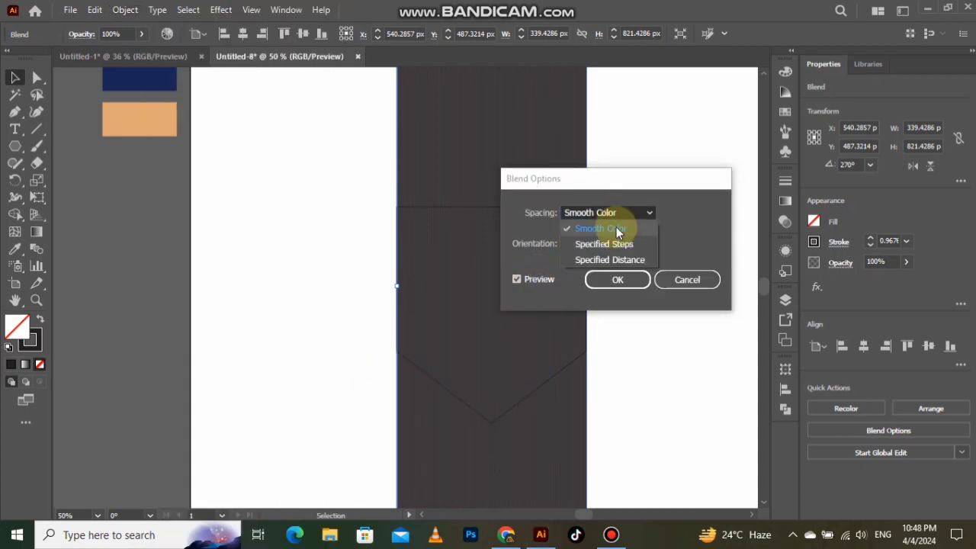
left_click(621, 244)
key("BackSpace")
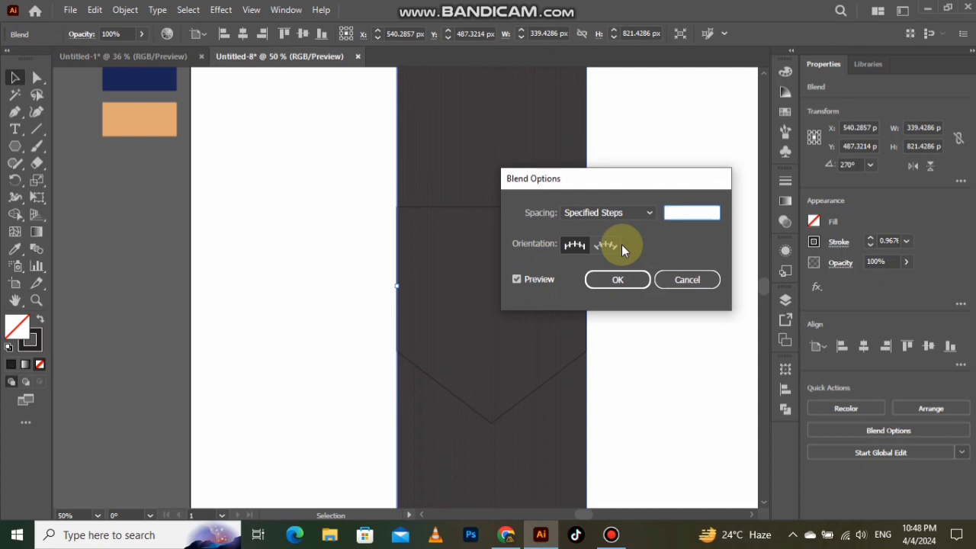
type("12")
left_click(609, 276)
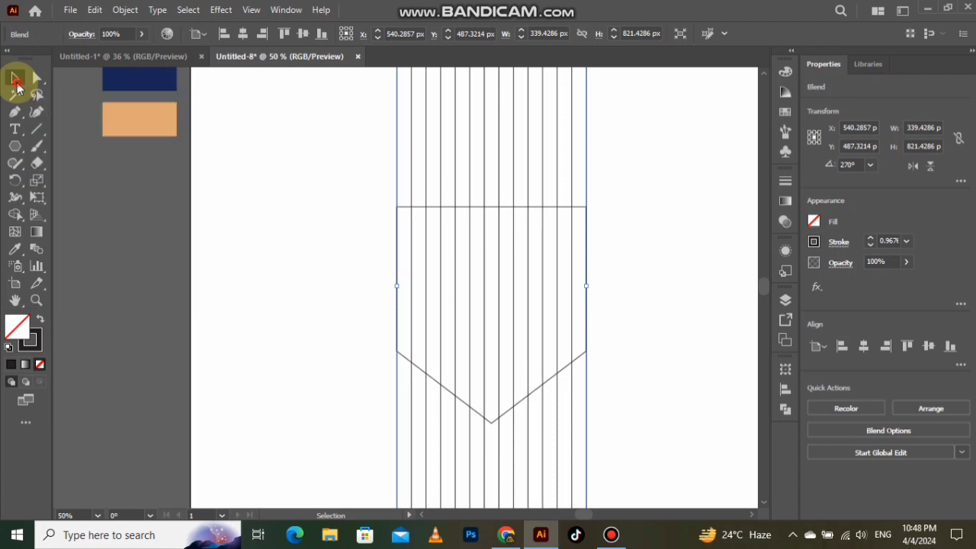
Step: Expand the blend of vertical lines, including object, fill and stroke, into an editable group of paths
left_click(320, 192)
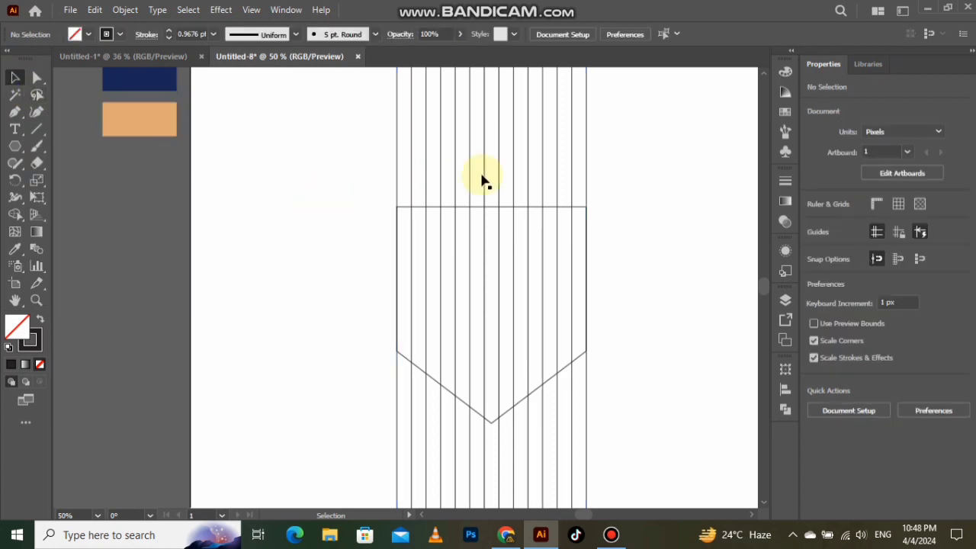
left_click(619, 126)
left_click(543, 157)
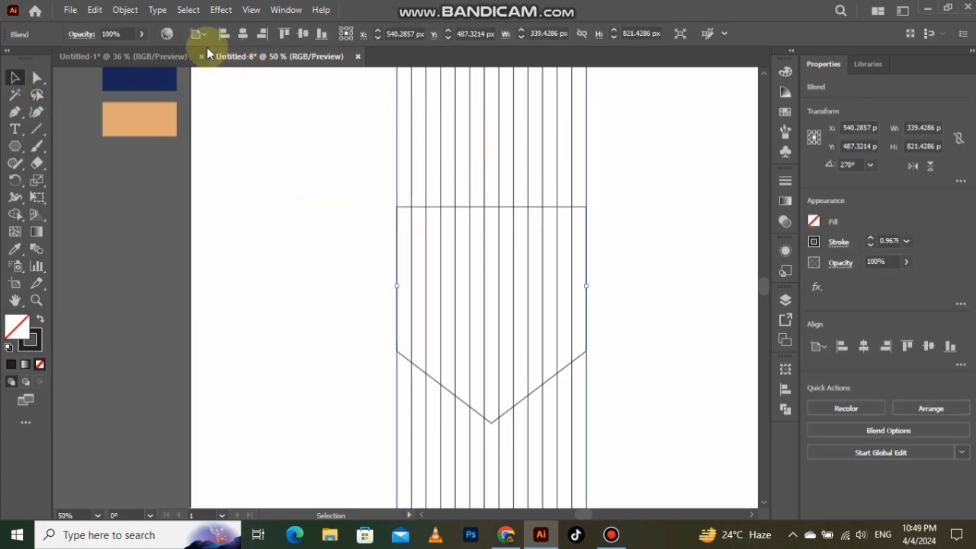
left_click(126, 10)
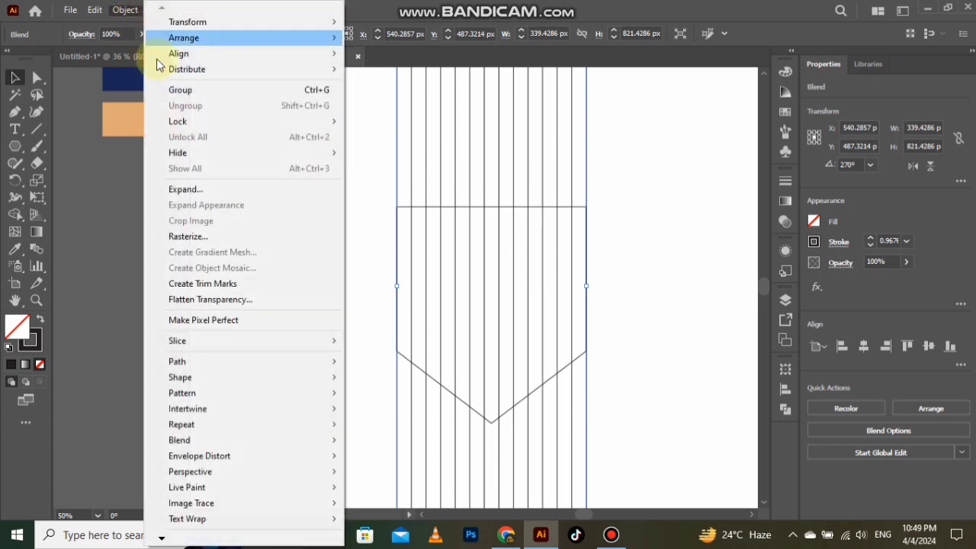
left_click(228, 190)
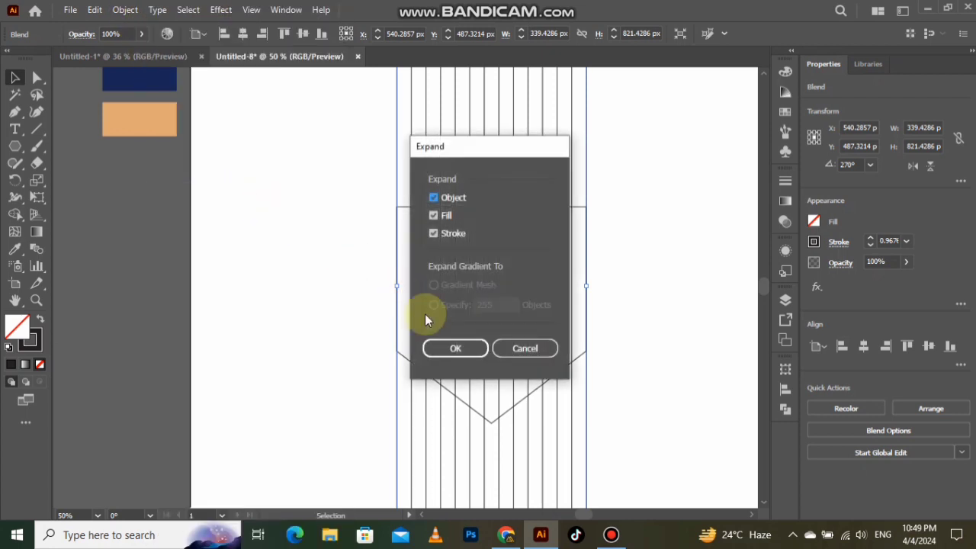
left_click(457, 348)
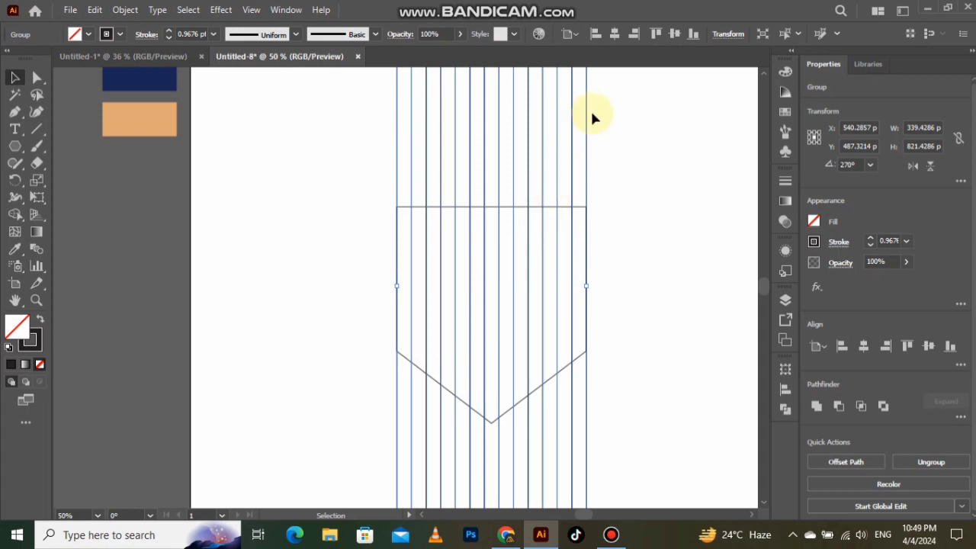
Step: Center the expanded group of vertical lines horizontally and vertically on the artboard
left_click(614, 37)
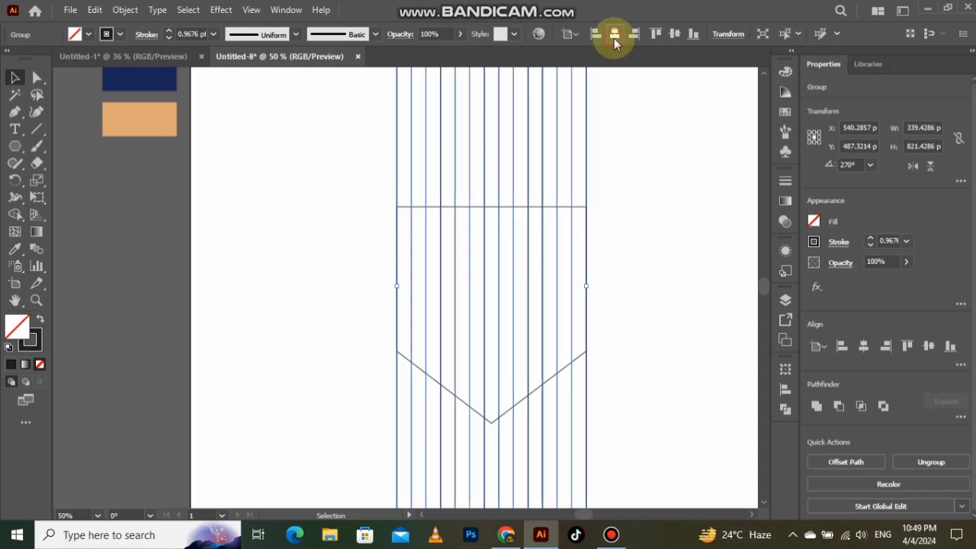
left_click(675, 35)
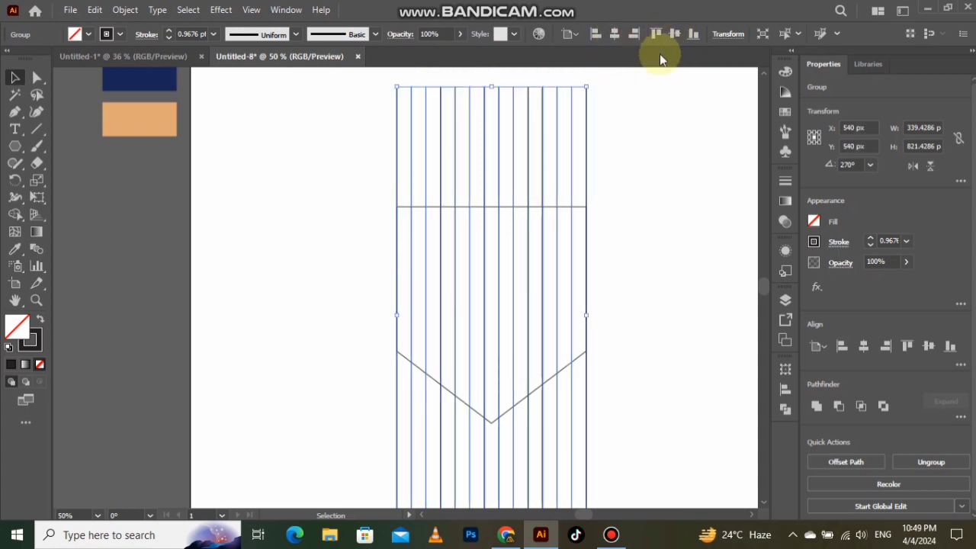
left_click(619, 203)
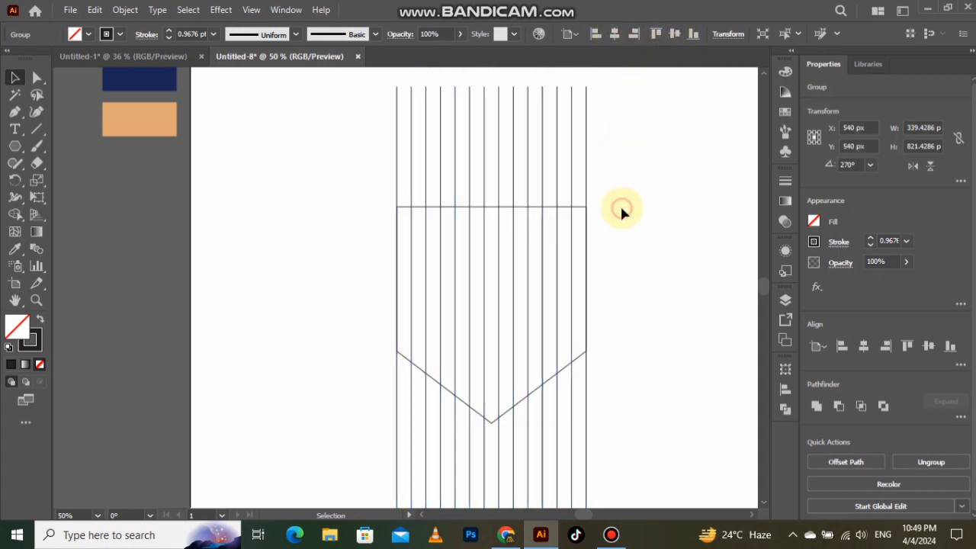
Step: Make a copy of the vertical line group rotated by 90 degrees to form a grid over the pentagon
left_click(547, 169)
right_click(547, 170)
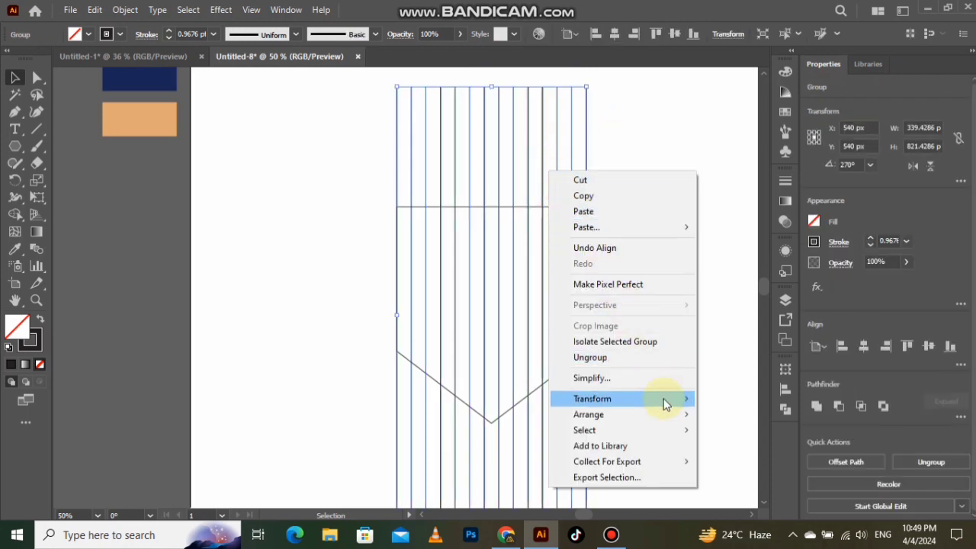
mouse_move(669, 398)
left_click(716, 436)
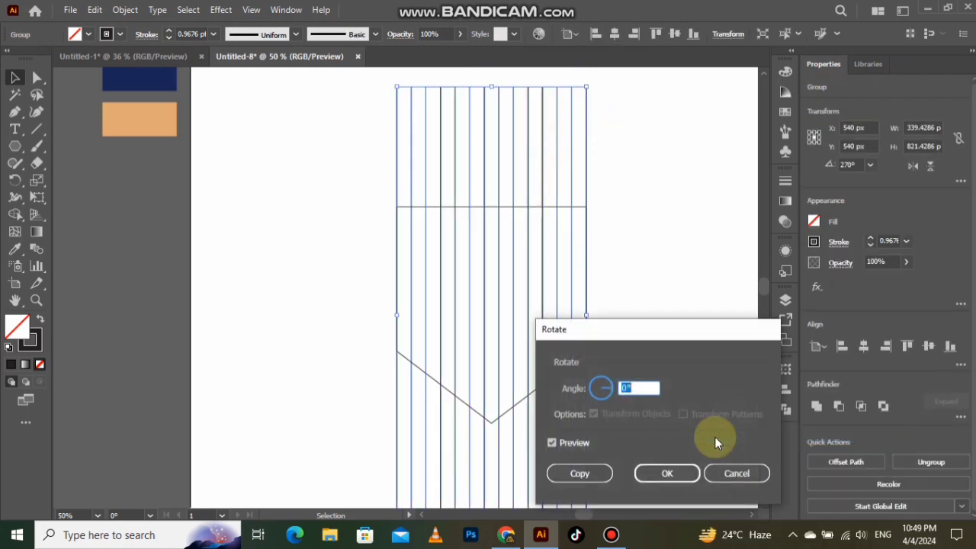
type("90")
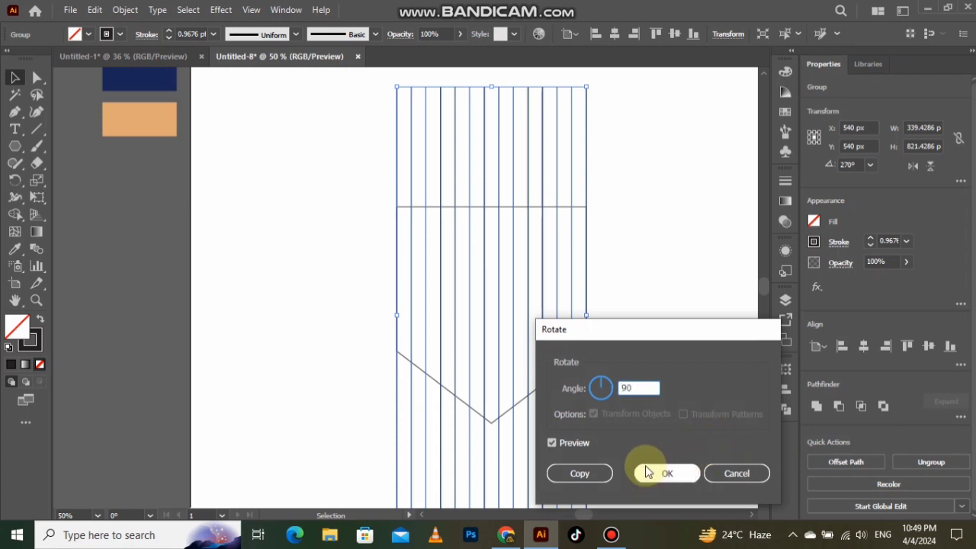
left_click(580, 472)
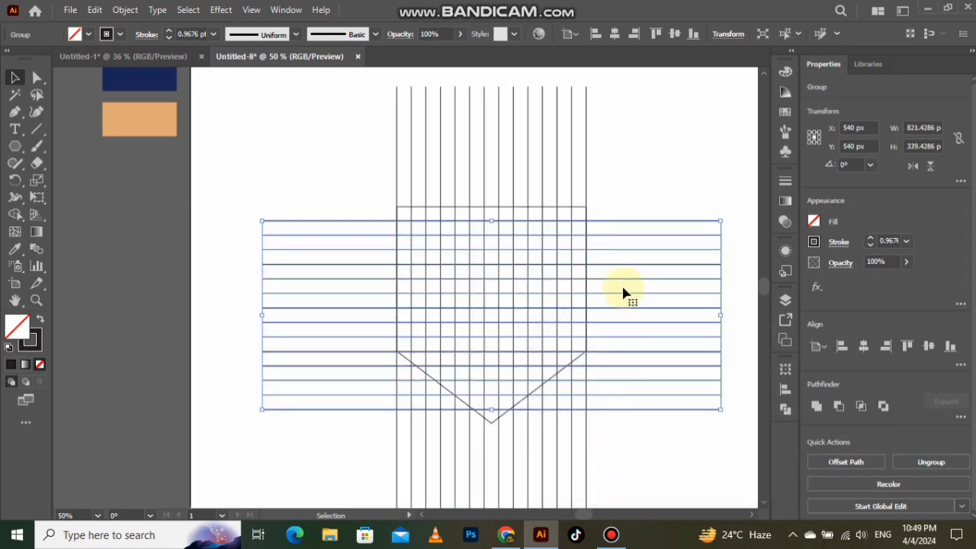
Step: Ungroup the horizontal lines so they are separate paths
left_click_drag(625, 204, 638, 268)
right_click(637, 268)
left_click(695, 389)
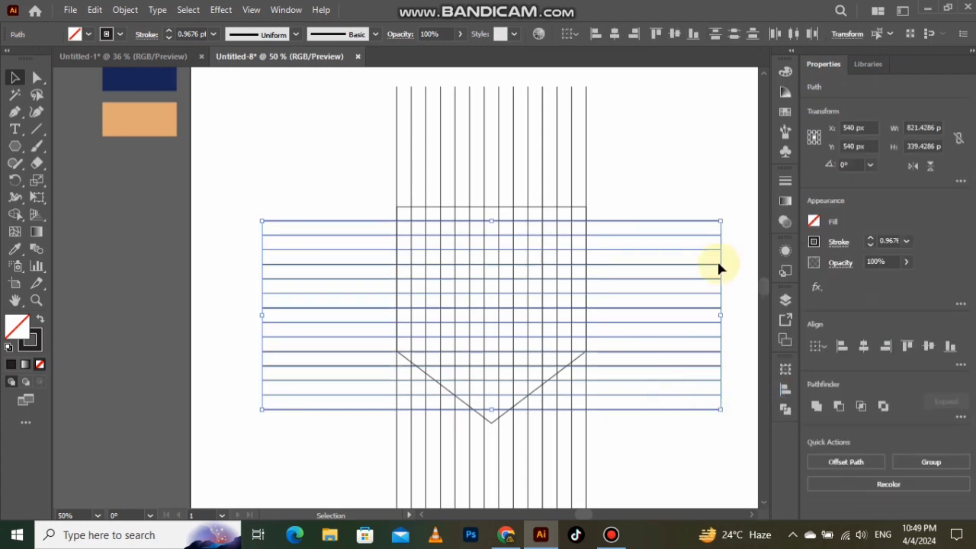
left_click(708, 202)
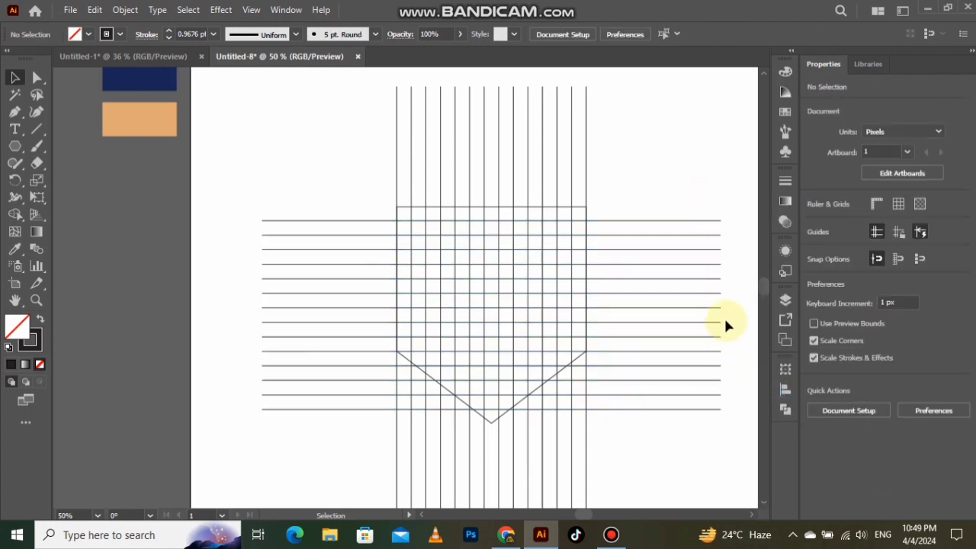
Step: Delete the lower seven and the top three horizontal lines, keeping four across the pentagon's middle
left_click_drag(725, 324, 711, 348)
left_click_drag(693, 418, 693, 420)
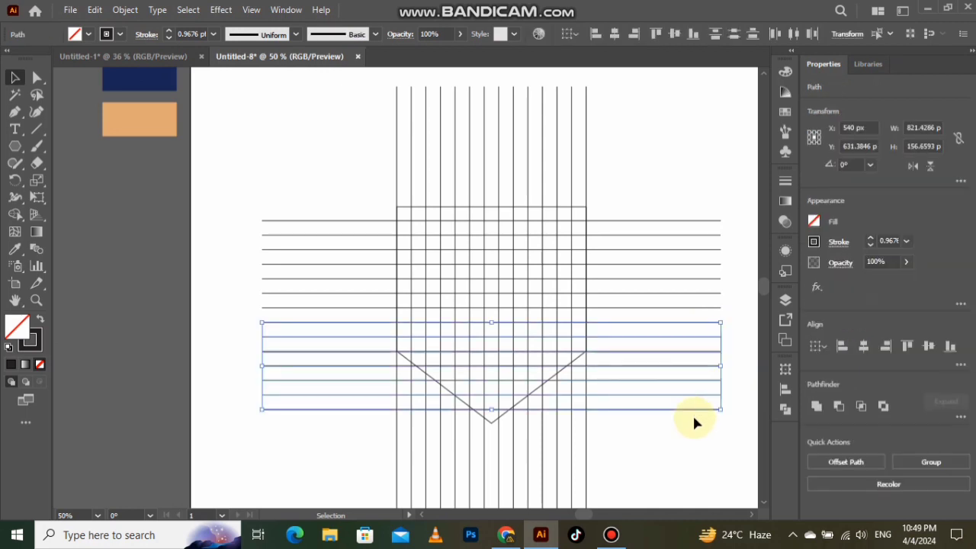
key("Delete")
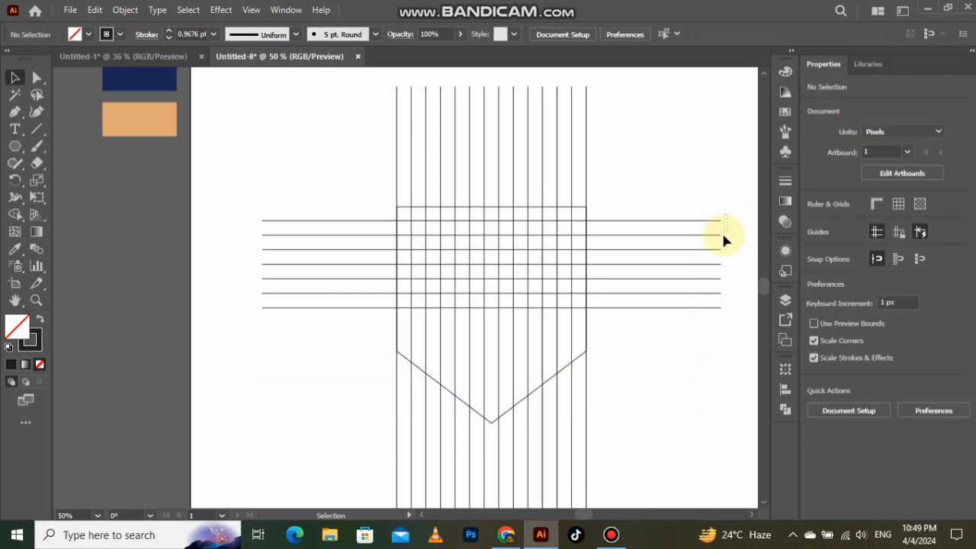
left_click_drag(712, 259, 712, 255)
key("Delete")
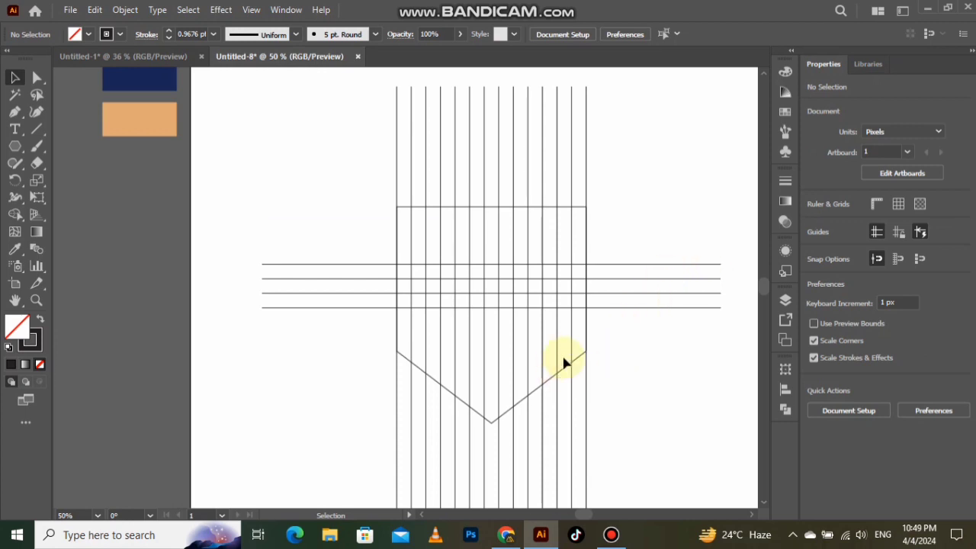
Step: Offset the pentagon's path inward by -26 px with Miter joins
left_click(565, 372)
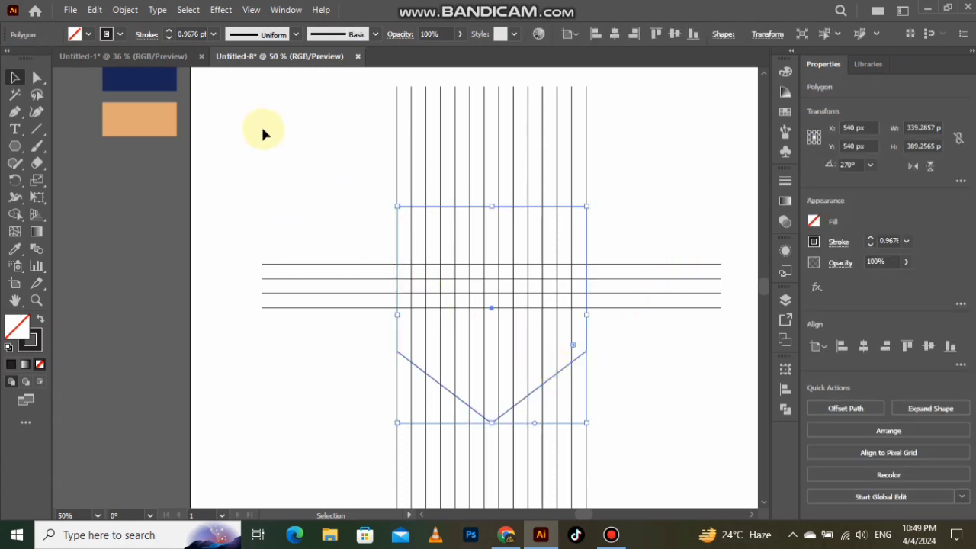
left_click(126, 10)
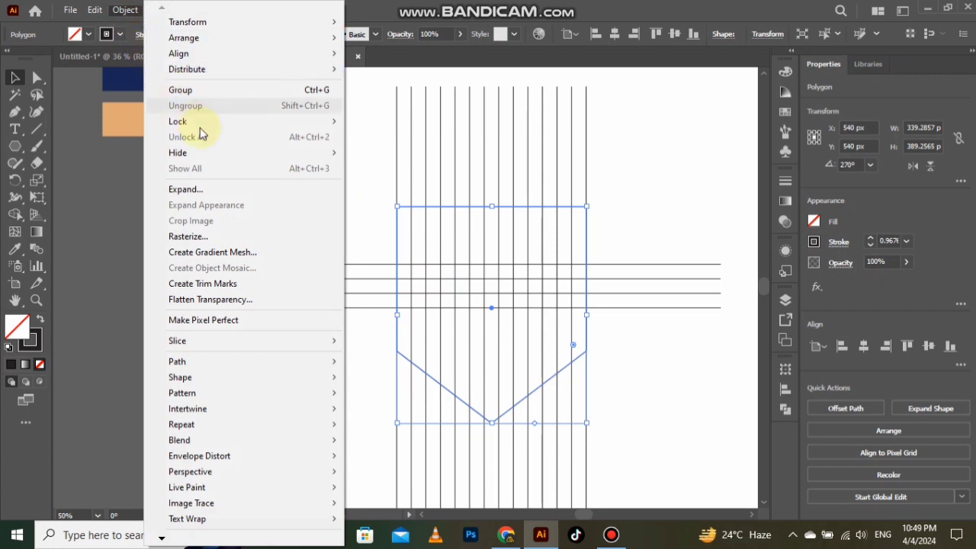
mouse_move(306, 360)
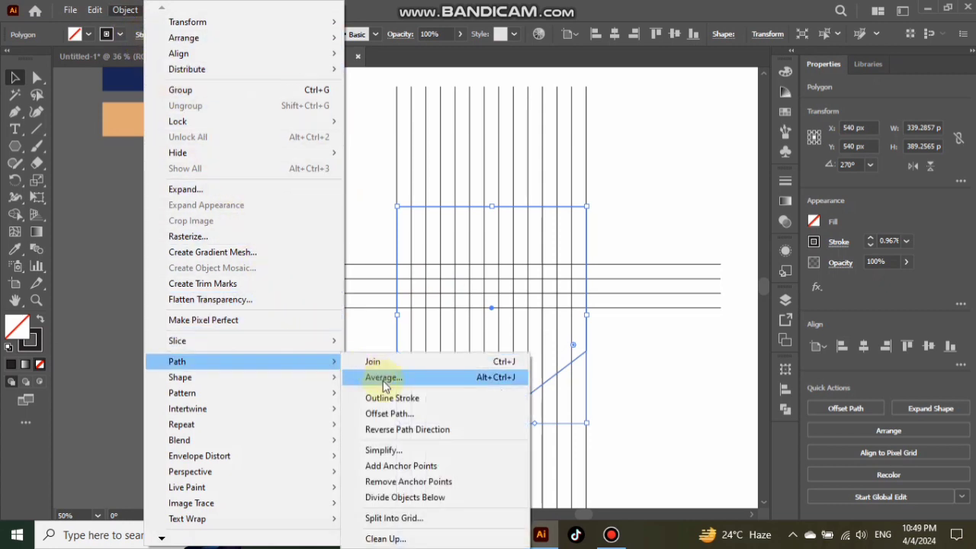
left_click(402, 415)
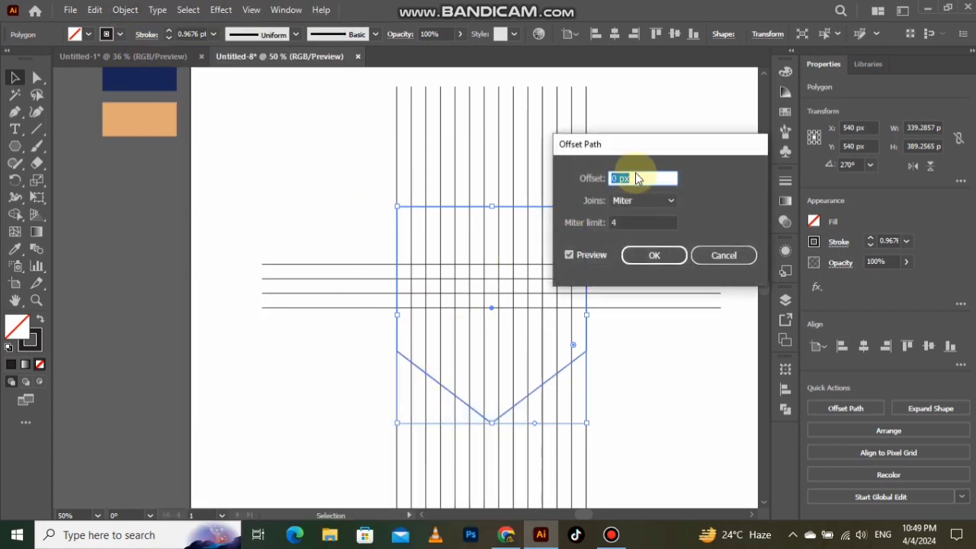
scroll(637, 177, "down", 20)
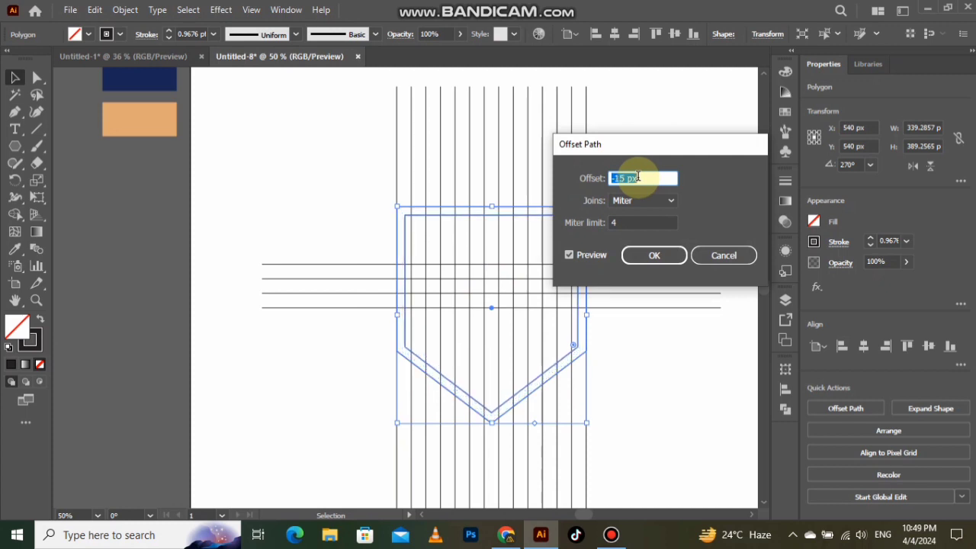
scroll(638, 177, "down", 5)
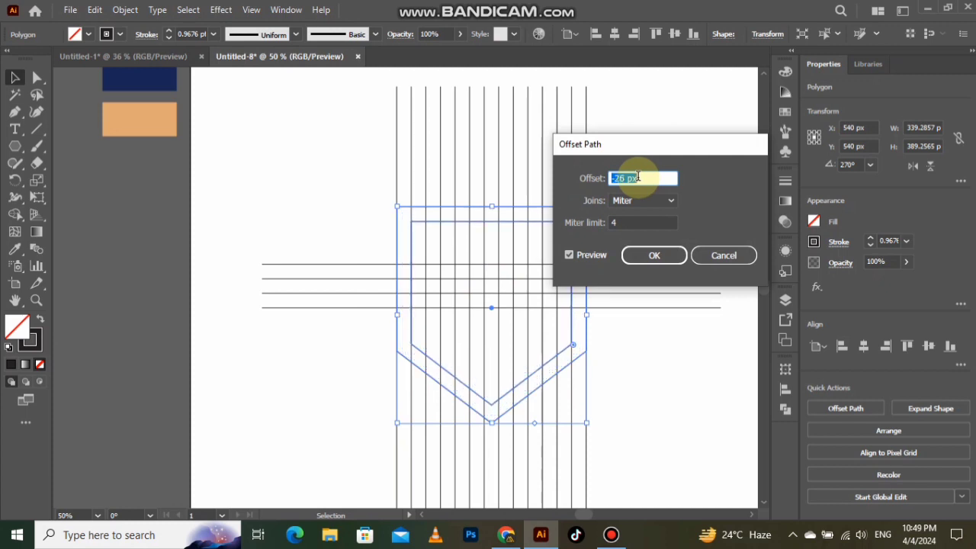
left_click(645, 254)
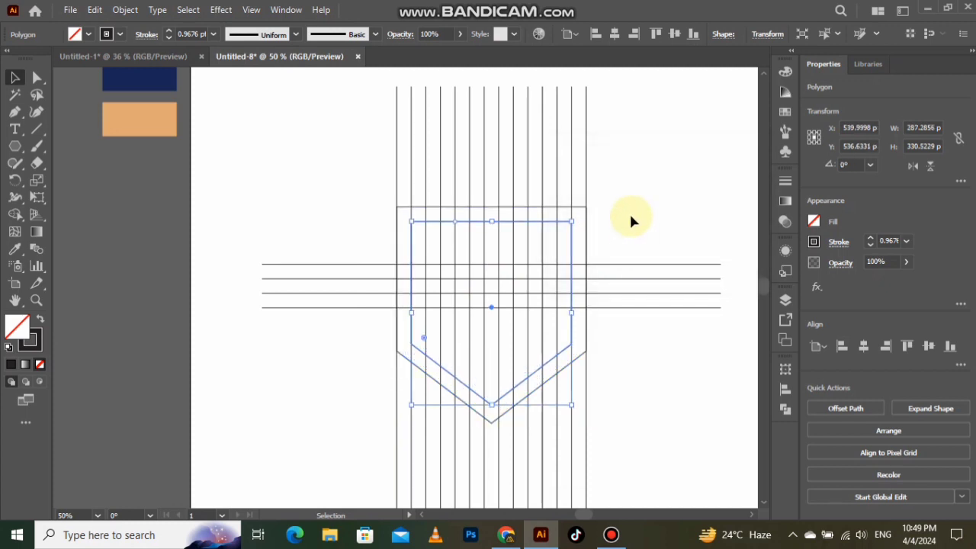
left_click(631, 216)
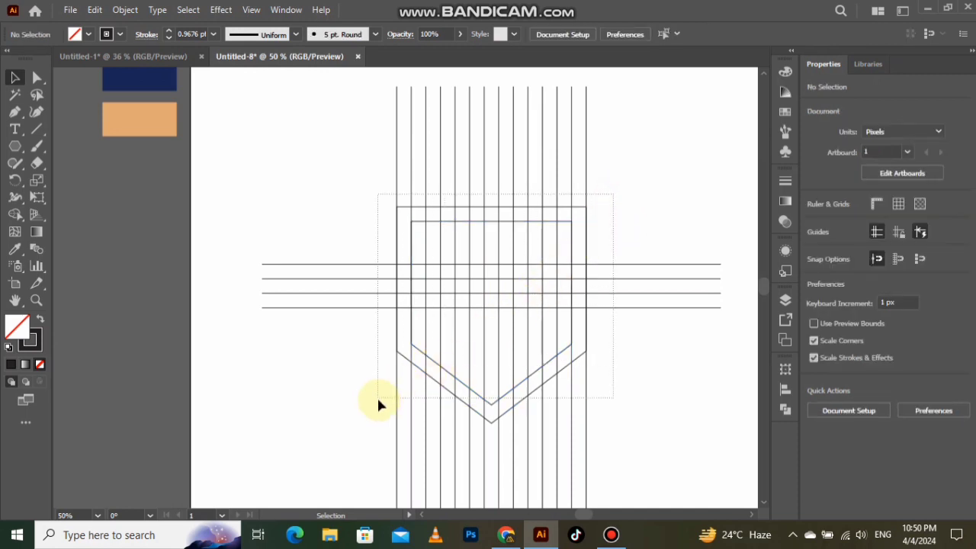
Step: Select all the artwork and merge the grid cells at the pentagon's left into a black letter H with the Shape Builder tool
key("ctrl+a")
left_click(17, 215)
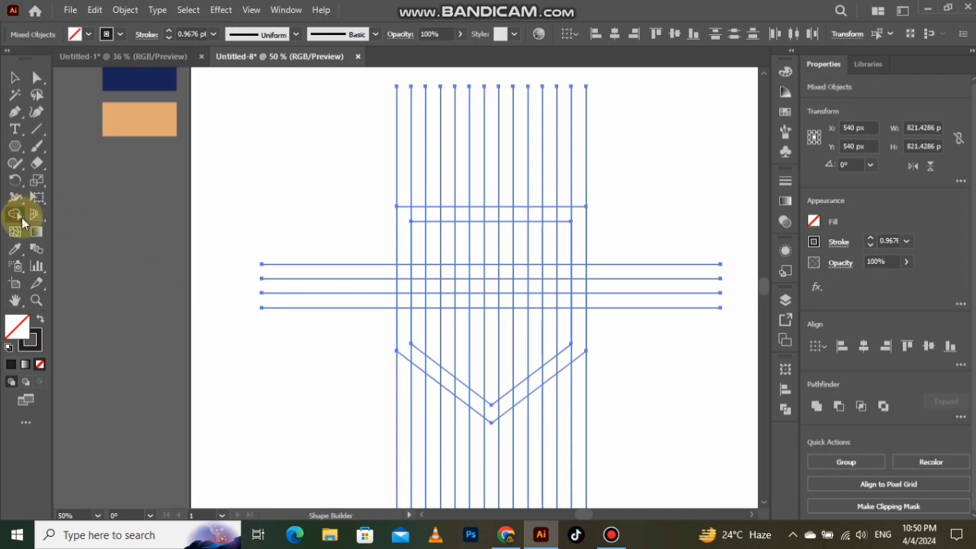
left_click(40, 322)
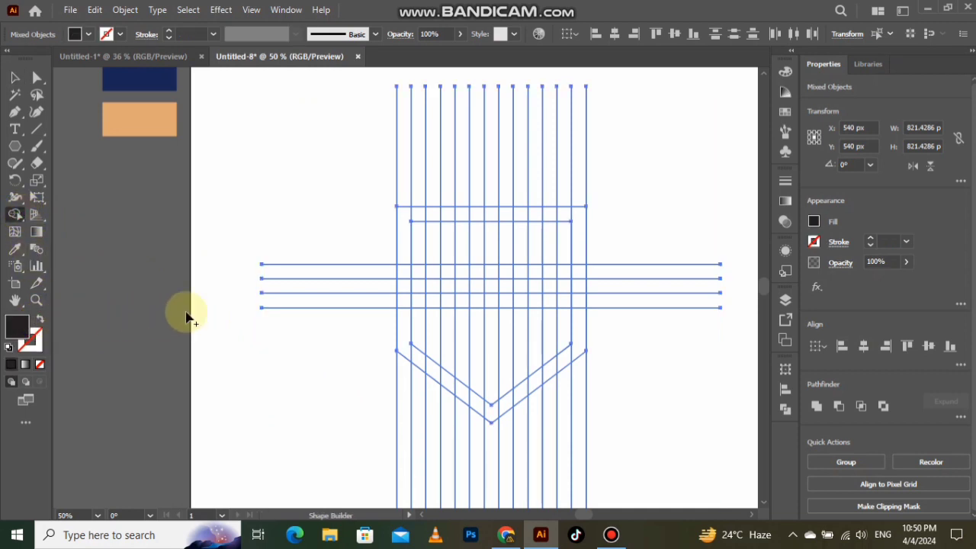
mouse_move(402, 236)
left_mouse_down()
mouse_move(404, 318)
mouse_move(410, 284)
mouse_move(433, 287)
left_mouse_up()
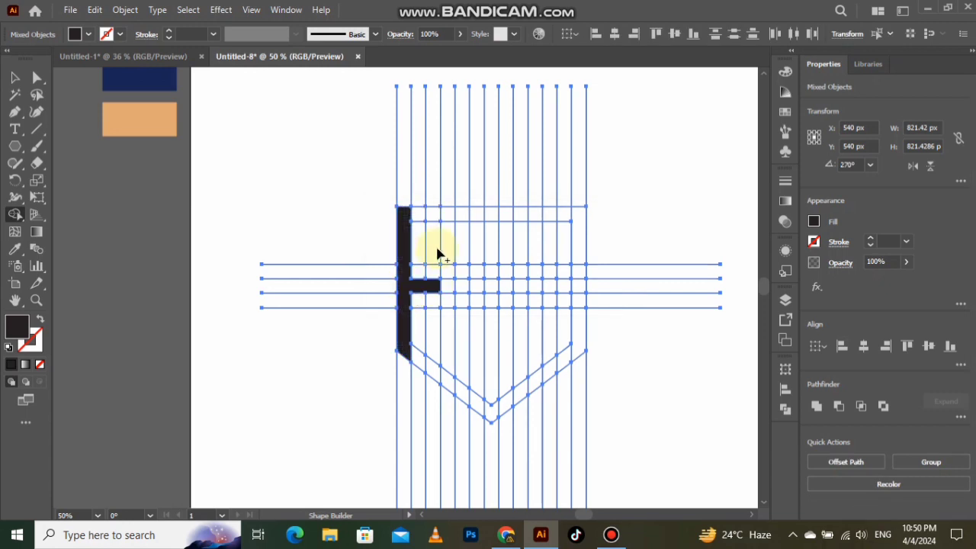
left_click_drag(435, 211, 431, 357)
Step: Merge the middle grid cells into a black letter M and the right-hand cells into a letter C
mouse_move(461, 393)
left_mouse_down()
mouse_move(463, 214)
mouse_move(492, 223)
mouse_move(493, 330)
left_mouse_up()
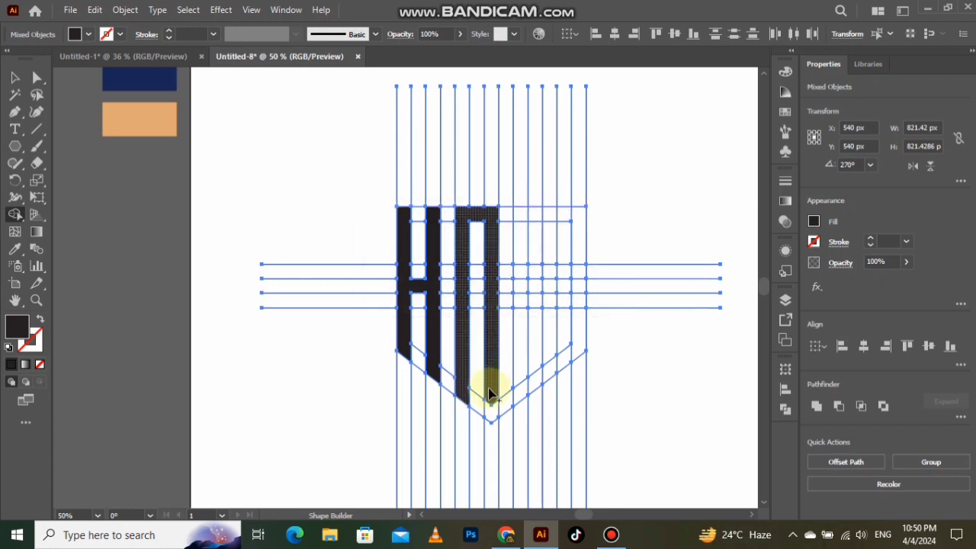
mouse_move(490, 394)
left_mouse_down()
mouse_move(496, 409)
mouse_move(495, 371)
left_mouse_up()
mouse_move(495, 218)
left_mouse_down()
mouse_move(523, 218)
mouse_move(518, 387)
left_mouse_up()
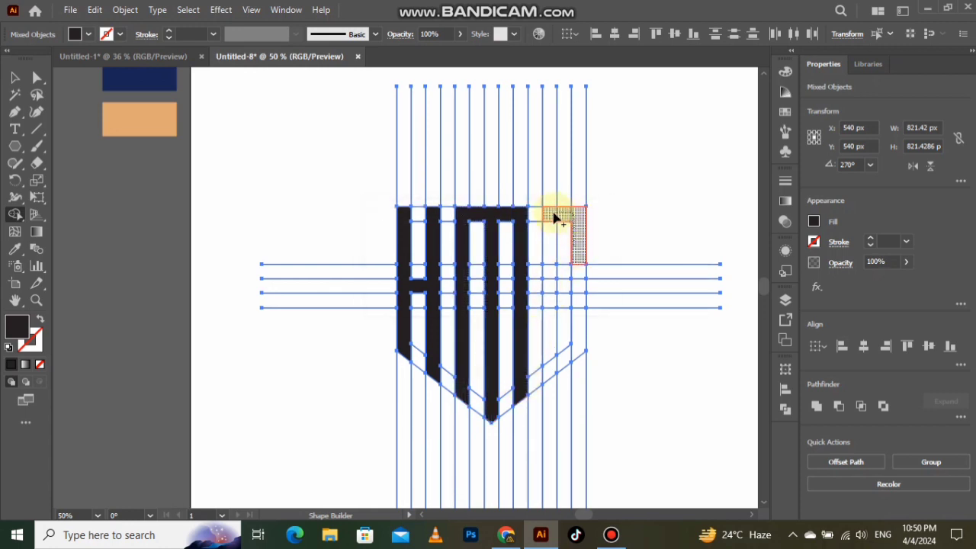
mouse_move(555, 219)
left_mouse_down()
mouse_move(549, 370)
mouse_move(571, 359)
mouse_move(577, 332)
left_mouse_up()
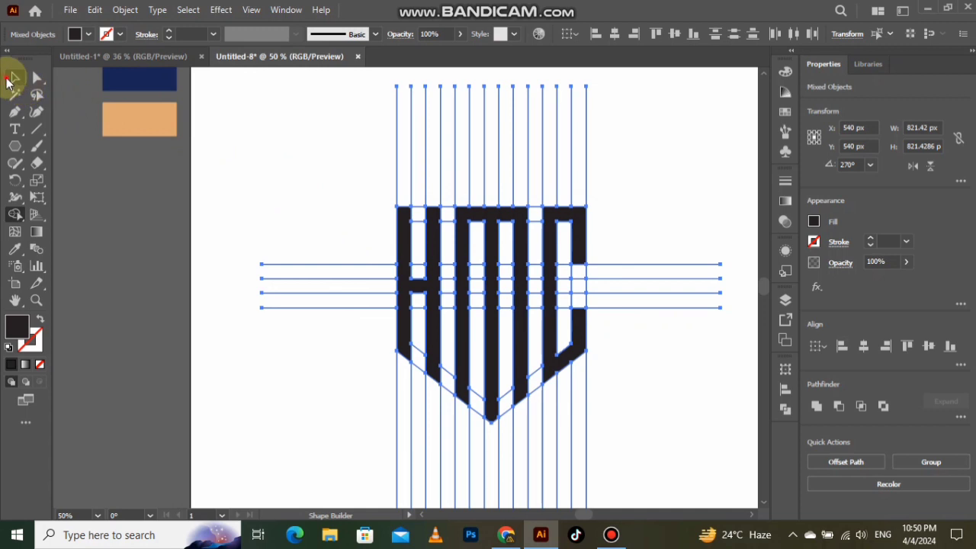
Step: Select all leftover stroked grid lines with the Magic Wand and delete them, keeping only the black letters
left_click(14, 78)
left_click(235, 130)
left_click(84, 109)
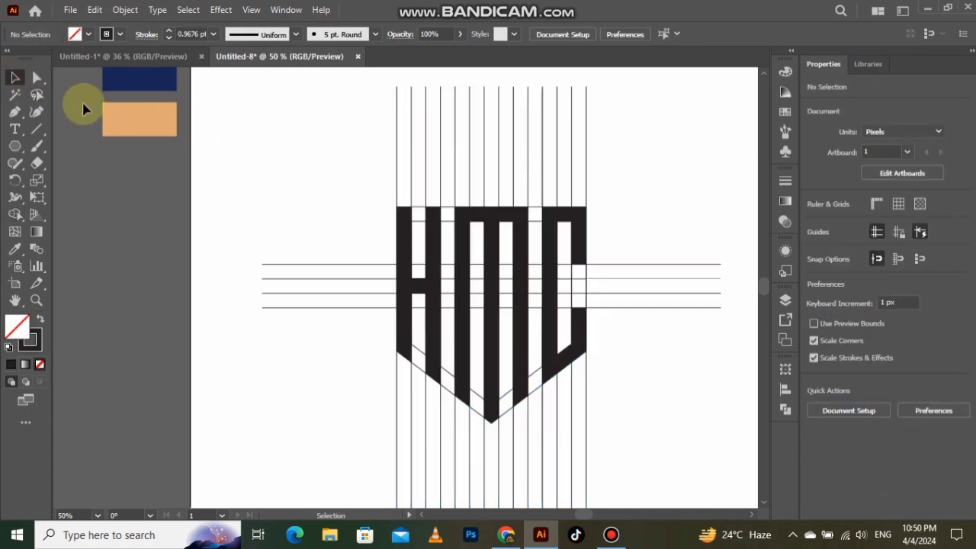
left_click(14, 94)
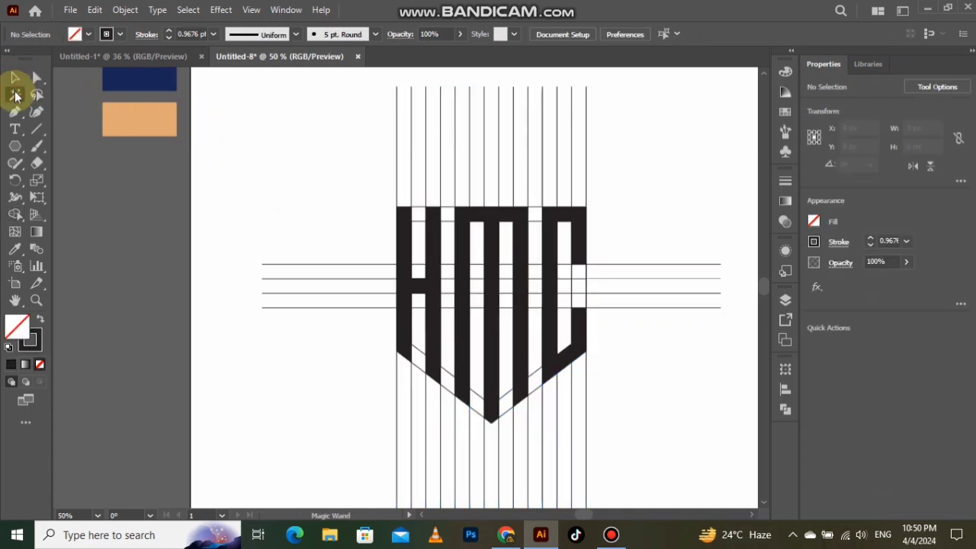
left_click(585, 278)
key("Delete")
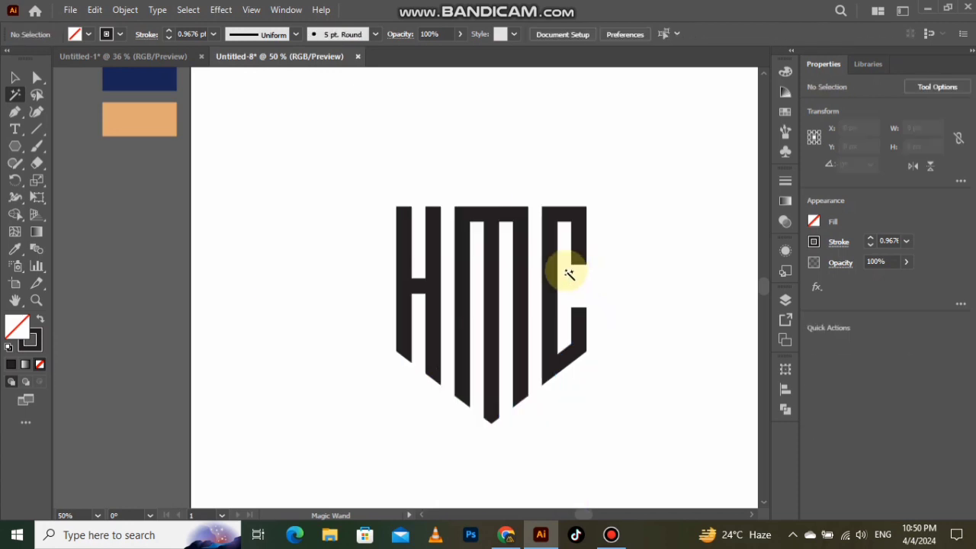
left_click(15, 78)
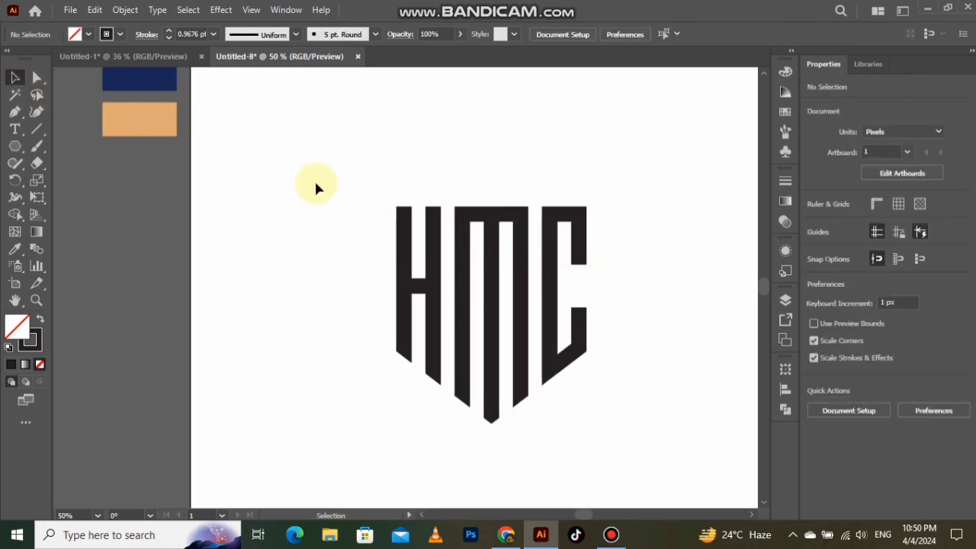
Step: Draw a 1080 by 1080 px rectangle and swap its fill and stroke so it is solid black without an outline
key("ctrl+0")
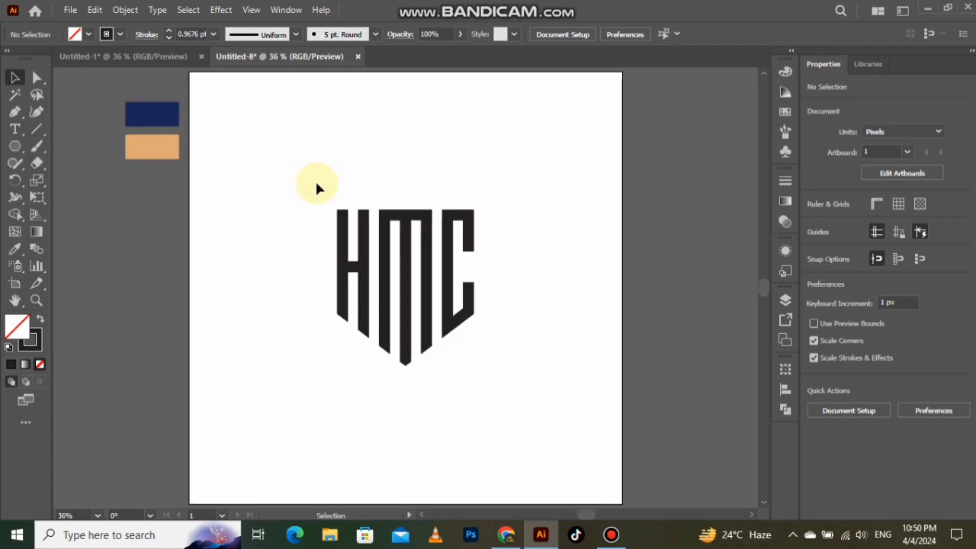
left_click(22, 148)
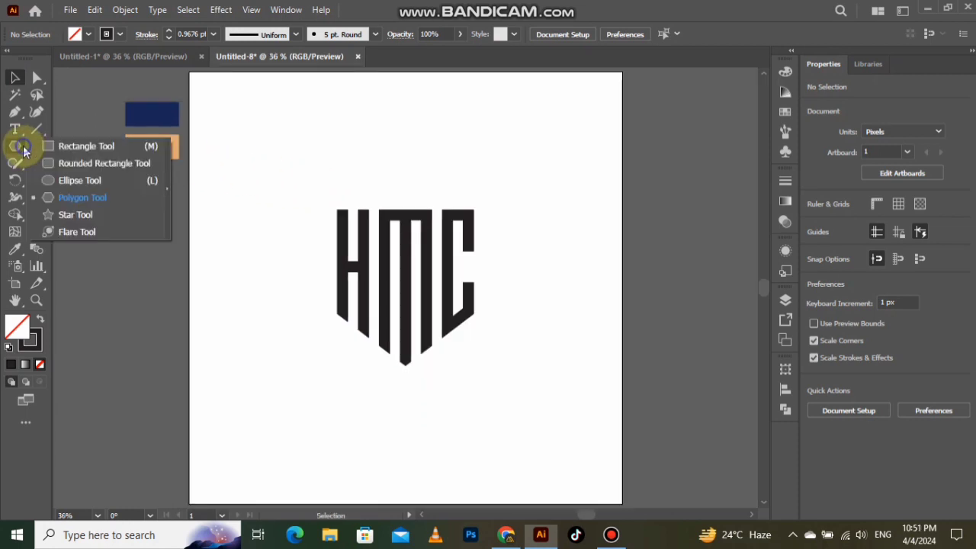
left_click(61, 146)
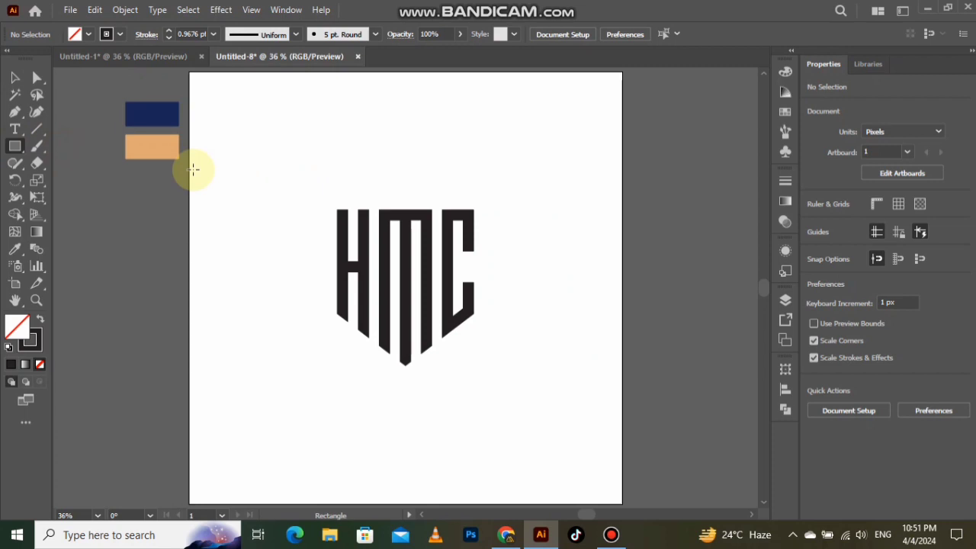
left_click(272, 181)
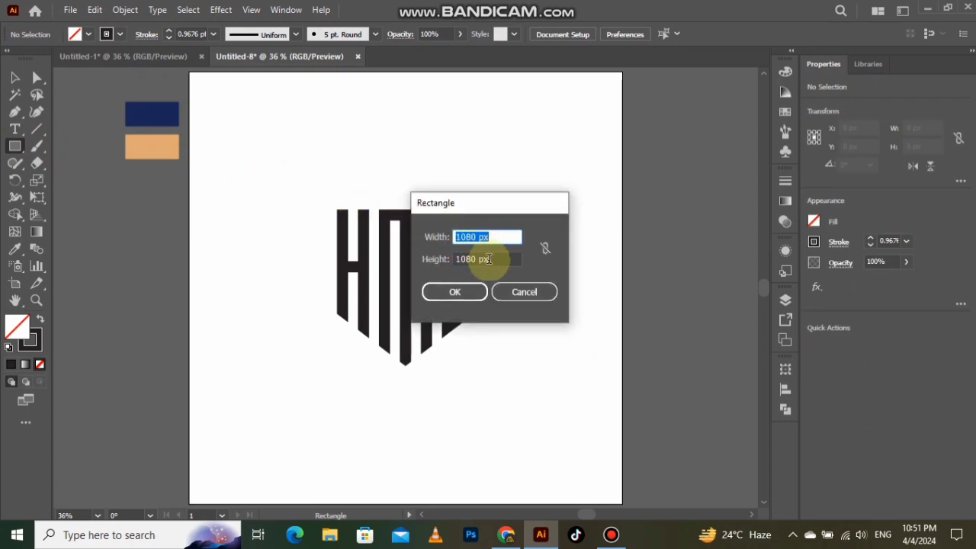
left_click(461, 295)
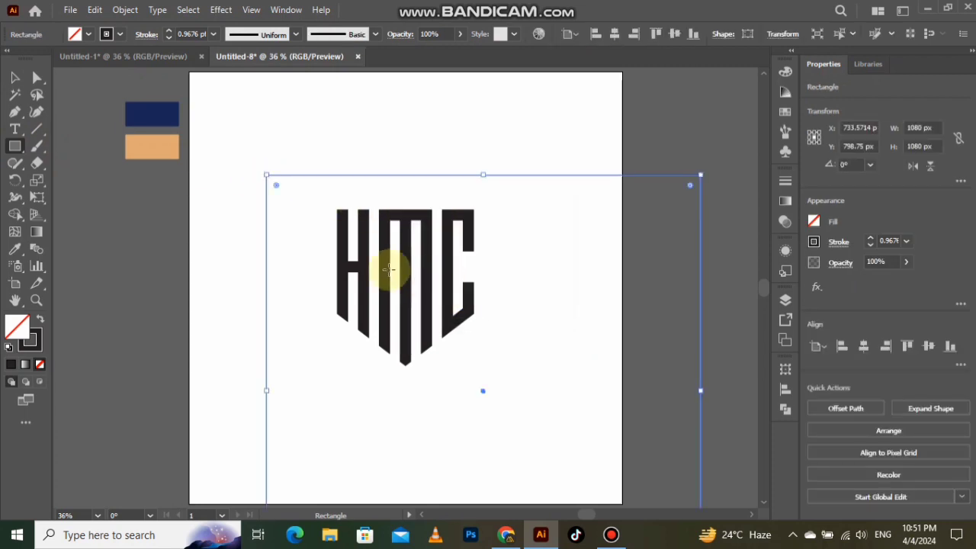
left_click(41, 318)
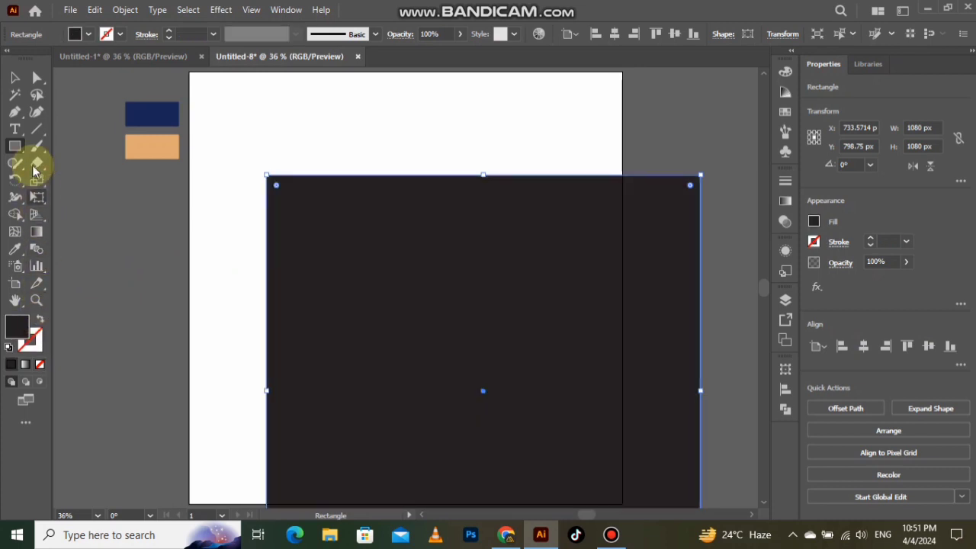
Step: Center the black square horizontally and vertically on the artboard
left_click(13, 79)
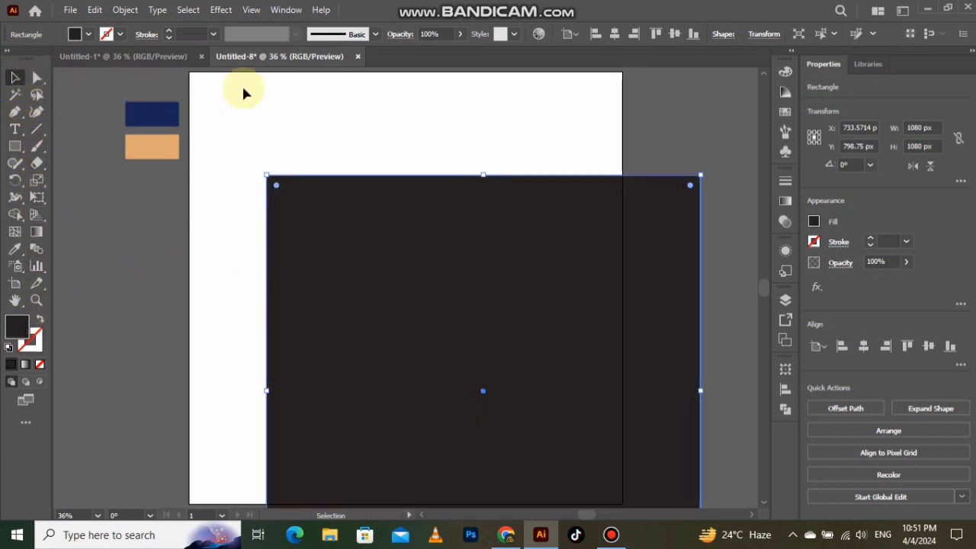
left_click(615, 36)
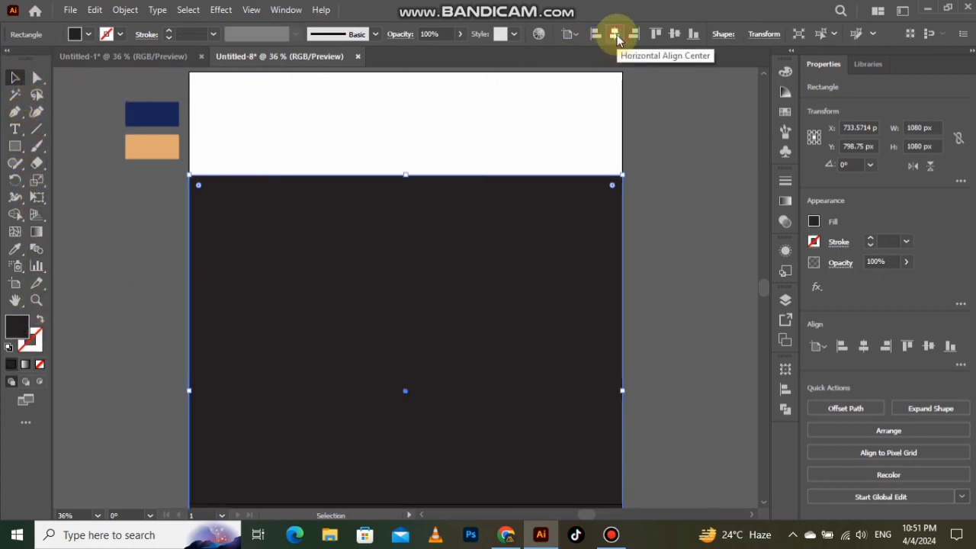
left_click(674, 35)
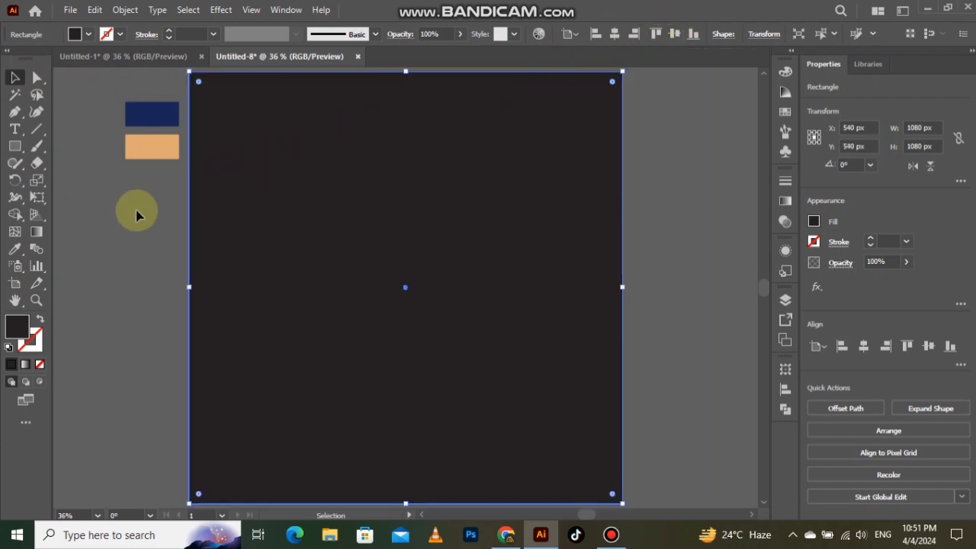
Step: Recolor the square with the navy swatch using the Eyedropper and send it behind the letters as a background
left_click(17, 248)
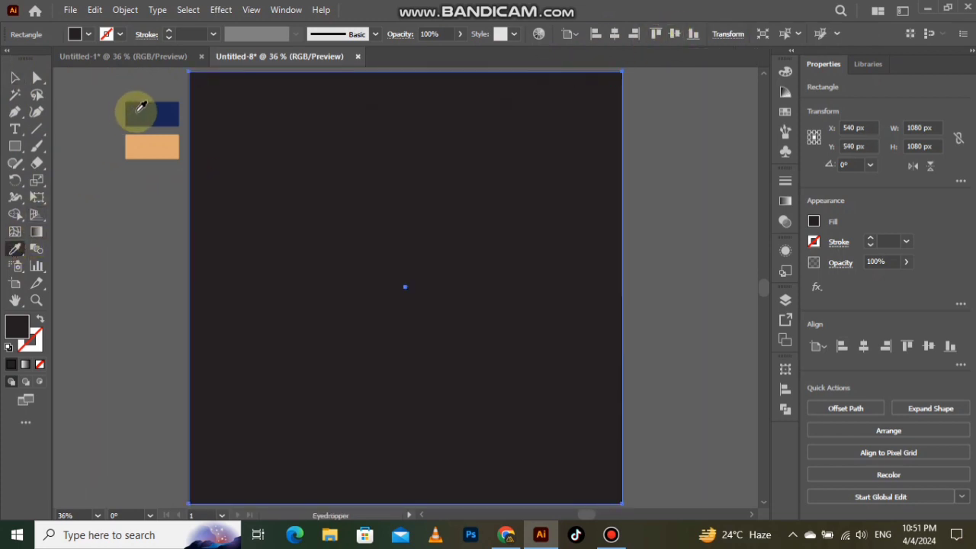
left_click(15, 78)
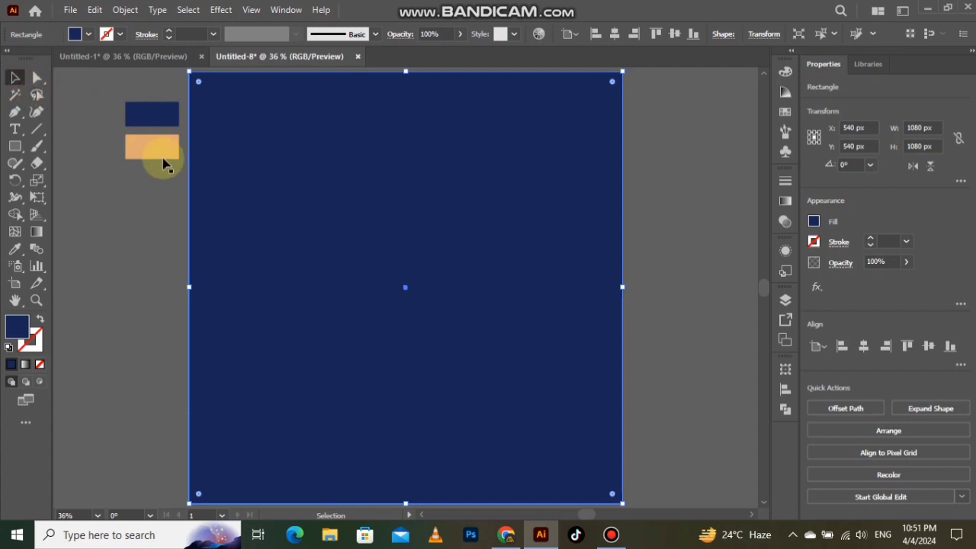
right_click(270, 191)
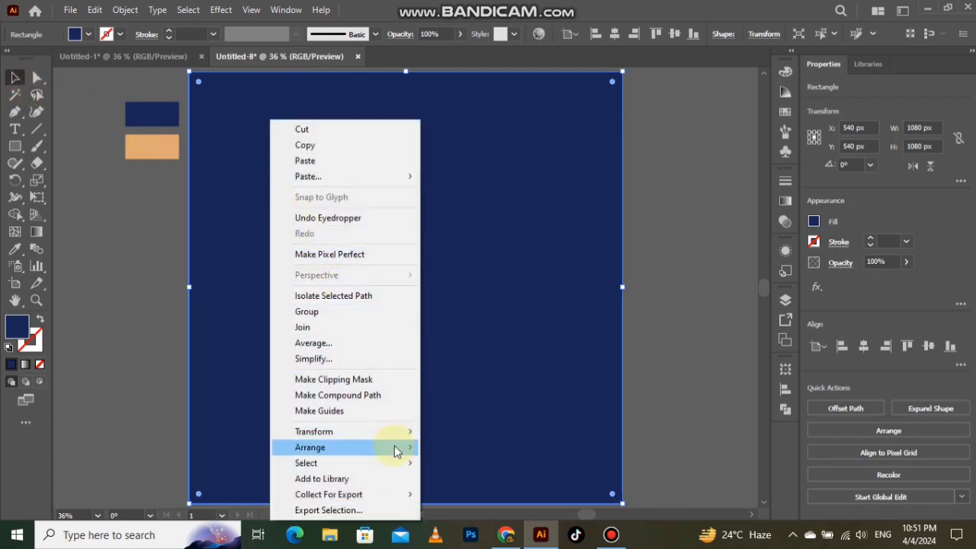
mouse_move(392, 447)
left_click(465, 494)
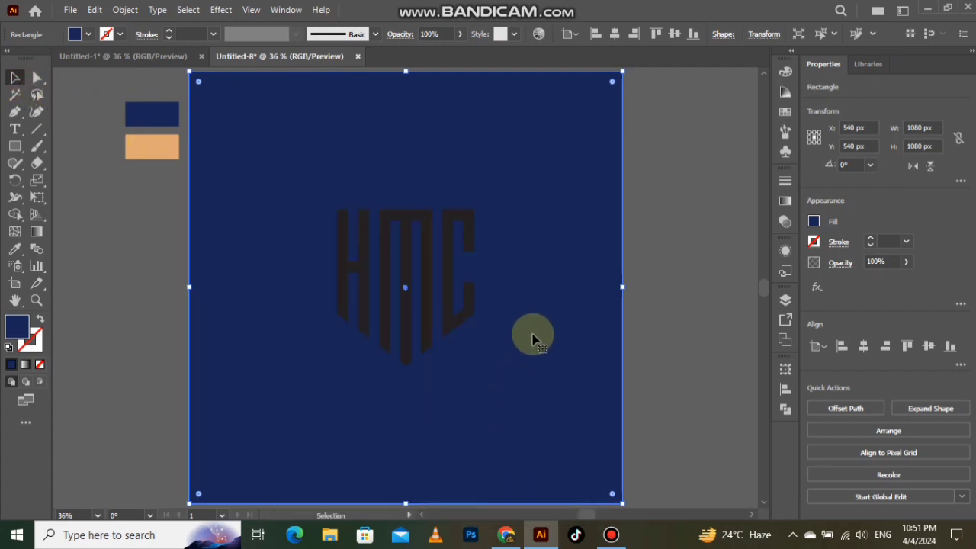
key("ctrl+shift+a")
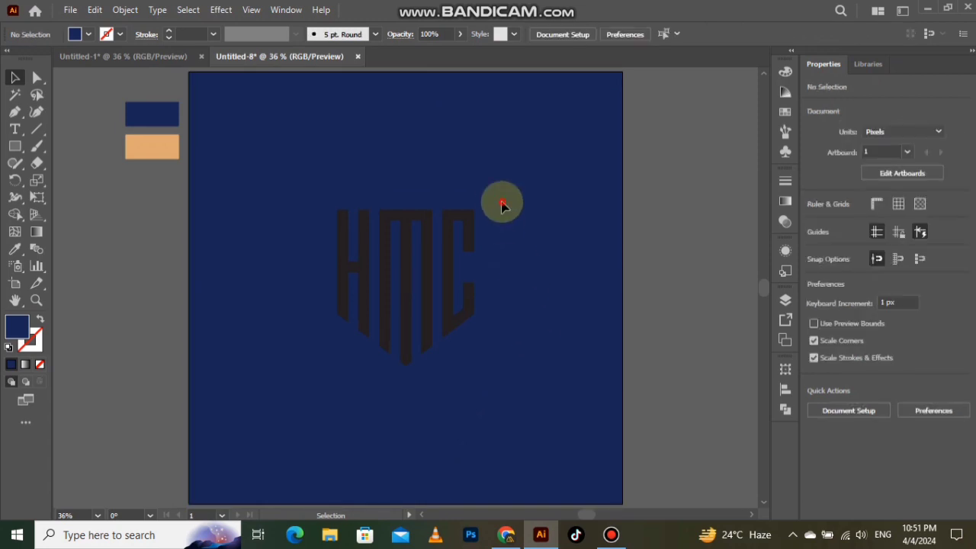
Step: Select the H, M and C letter shapes and recolor them with the light orange swatch using the Eyedropper
left_click(345, 255)
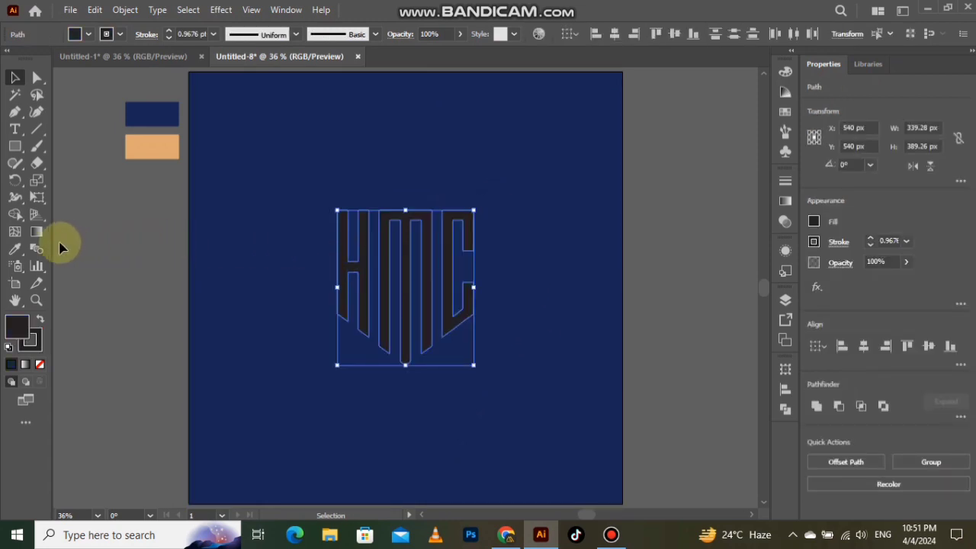
left_click(15, 248)
left_click(158, 146)
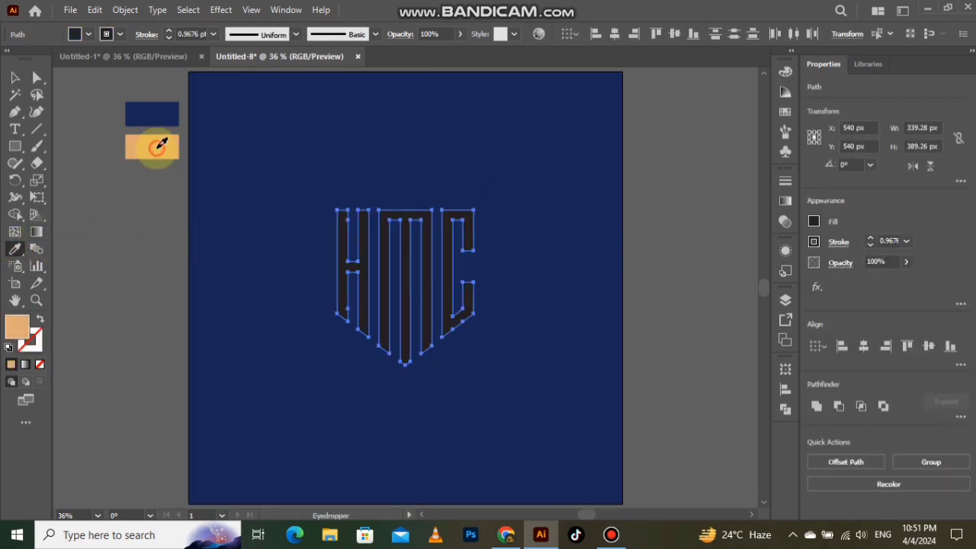
left_click(14, 78)
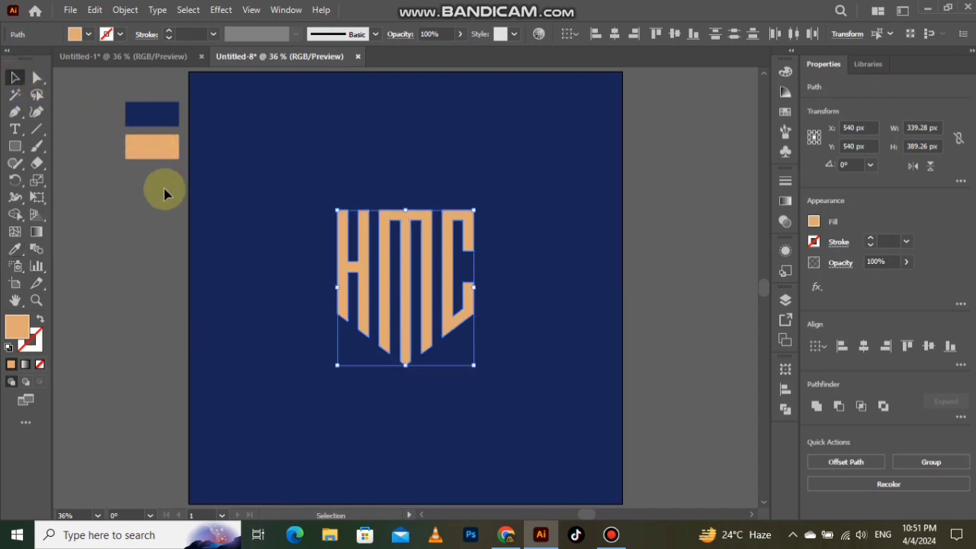
Step: Enlarge the lettermark proportionally to about 472 by 541 px and move it up to the artboard's upper part
left_click_drag(473, 365, 510, 394)
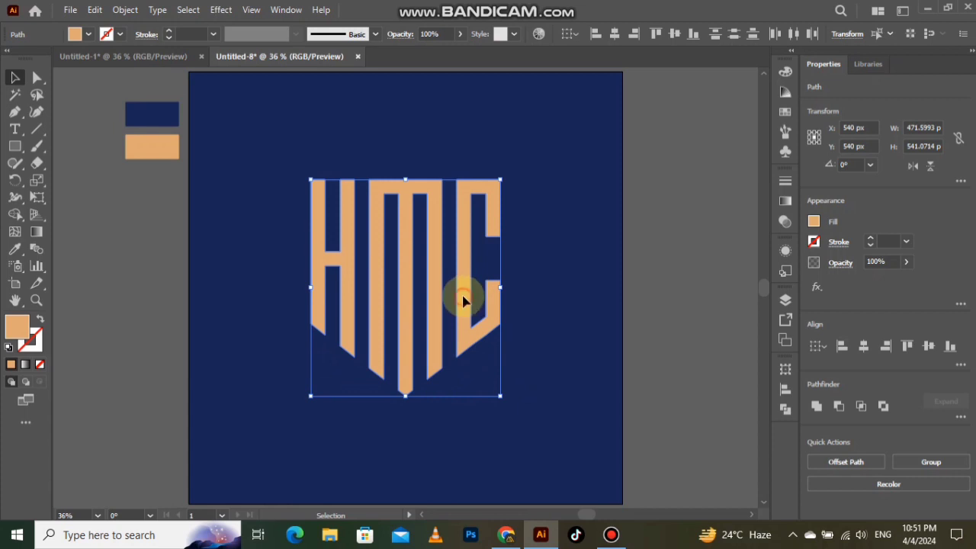
left_click_drag(463, 299, 463, 220)
left_click(538, 246)
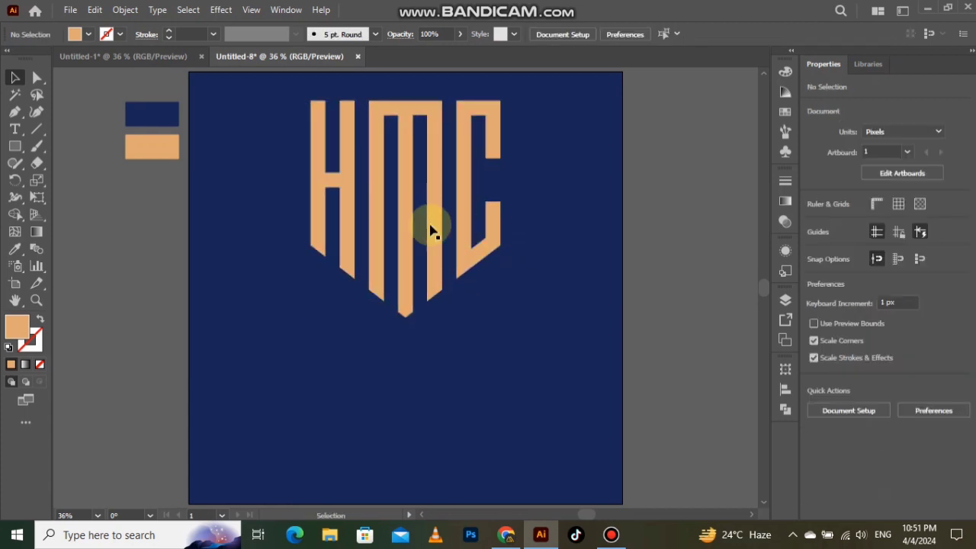
Step: Add a 72 pt text line reading "H + M + C" below the lettermark
left_click(20, 132)
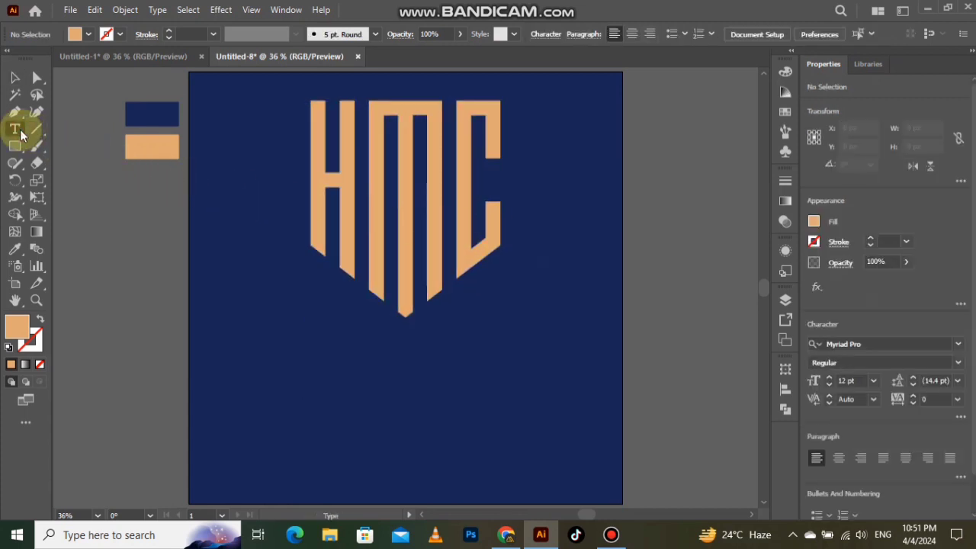
left_click(325, 362)
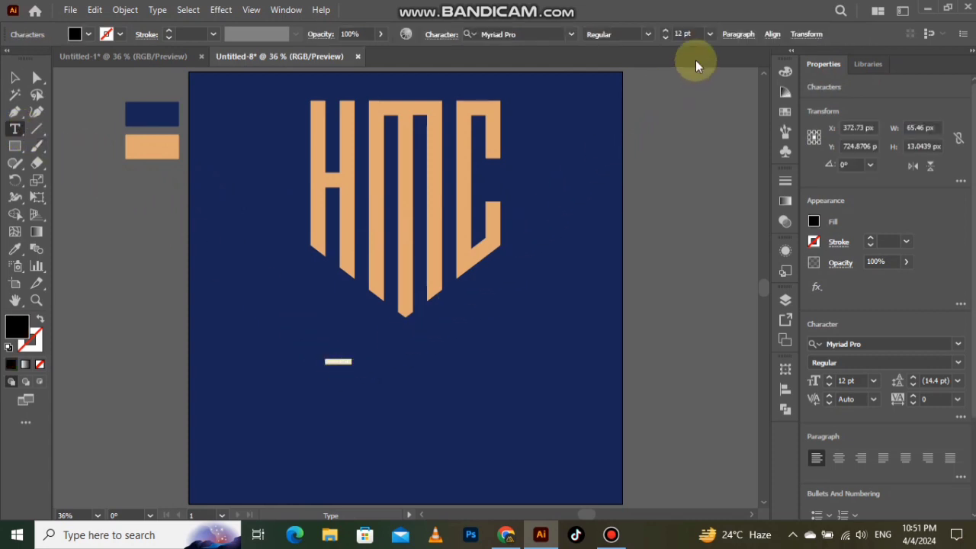
left_click(709, 35)
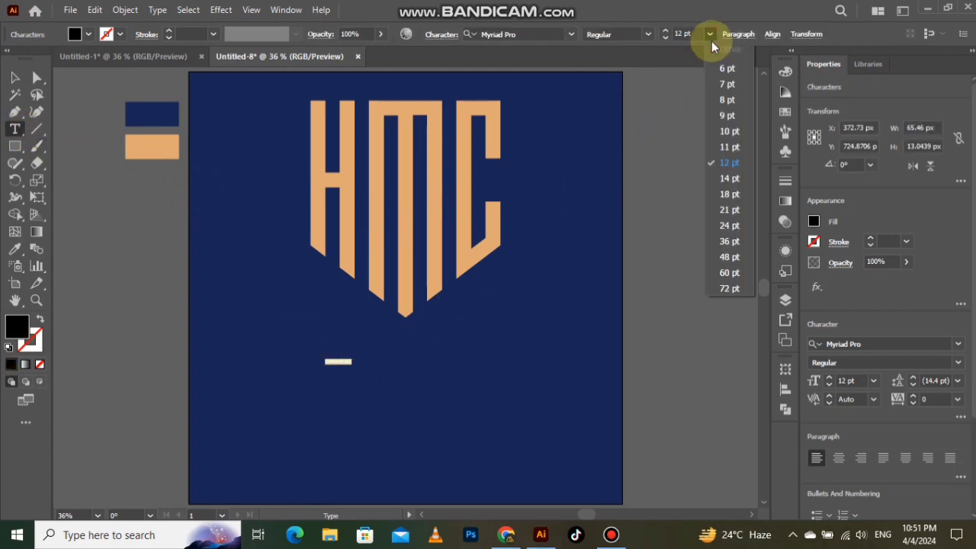
left_click(728, 288)
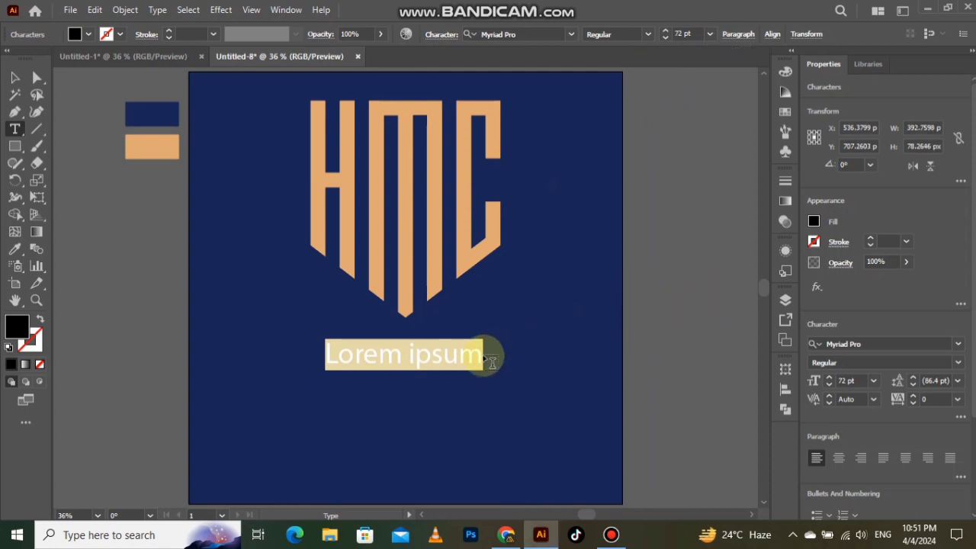
key("BackSpace")
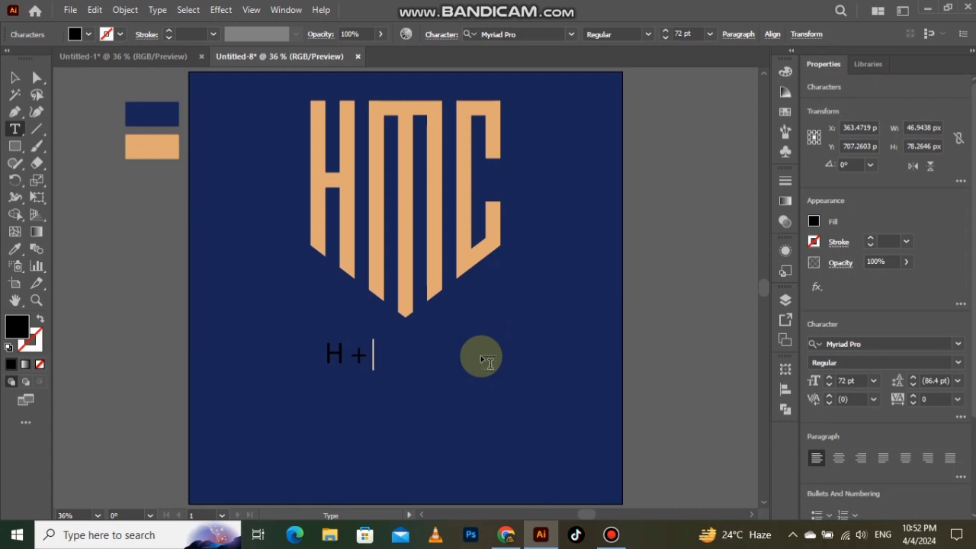
type("H + M + C")
Step: Set the font of the "H + M + C" text to Greyhound-Bold
left_click(16, 78)
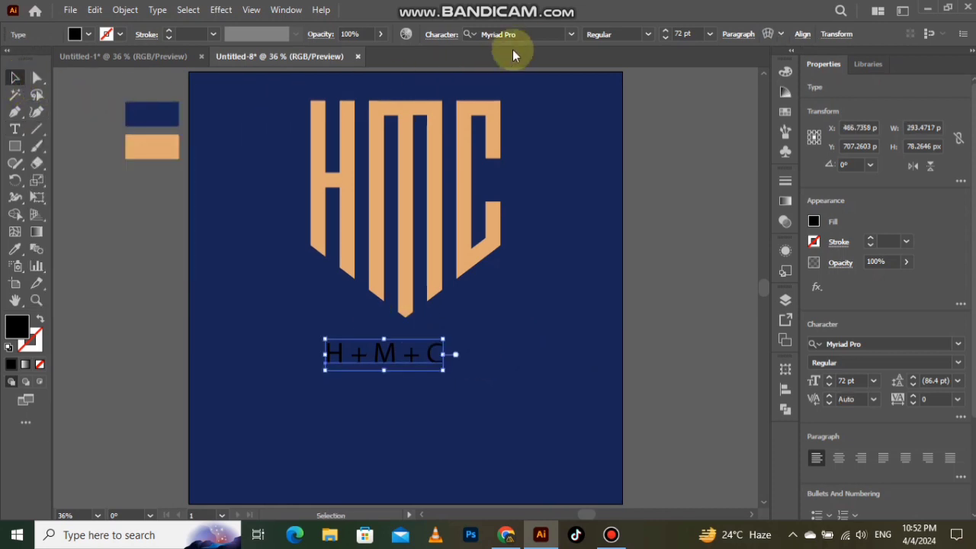
left_click(571, 35)
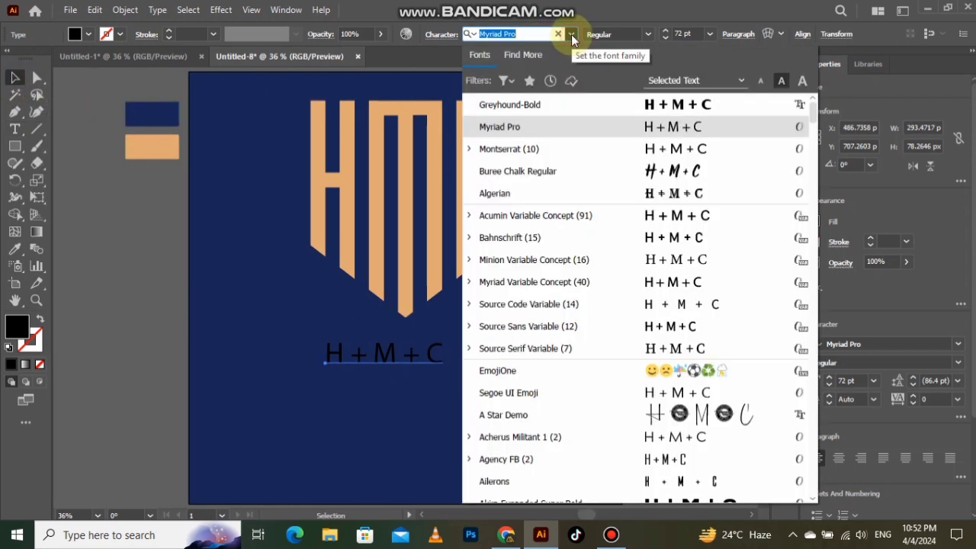
left_click(615, 104)
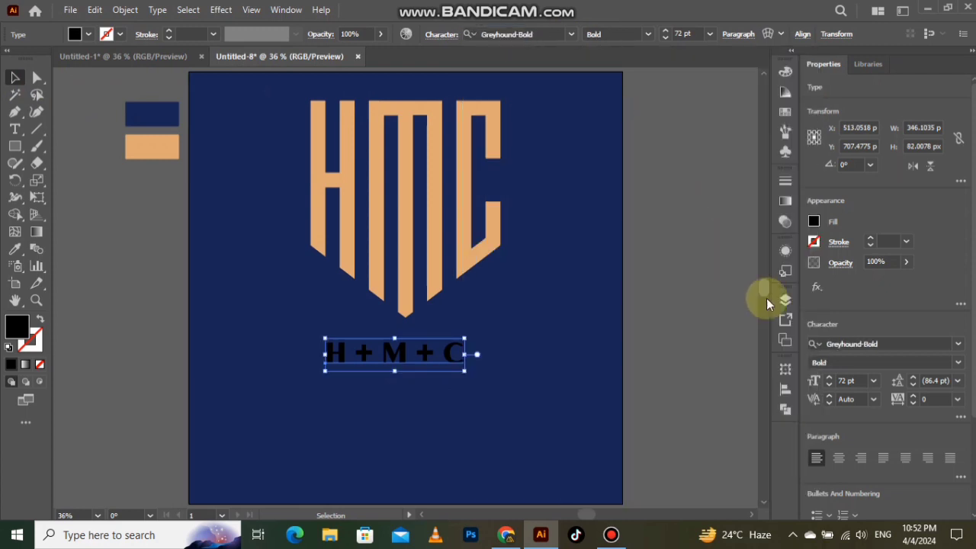
Step: Center the "H + M + C" text horizontally on the artboard, enlarge it to about 91 pt and place it slightly lower
scroll(859, 451, "down", 3)
left_click(859, 451)
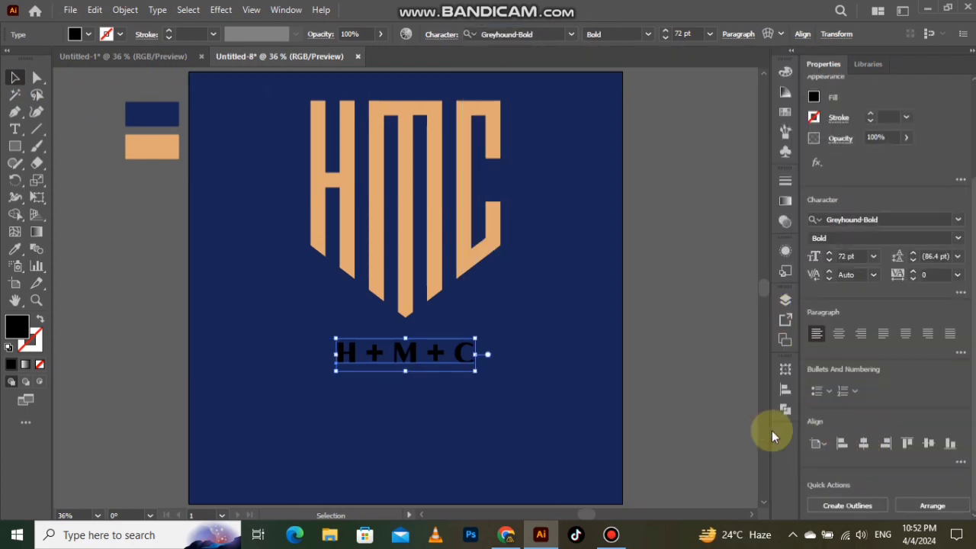
left_click_drag(436, 357, 495, 404)
Step: Convert the "H + M + C" text to outlines and recolor it with the light orange swatch using the Eyedropper
right_click(442, 381)
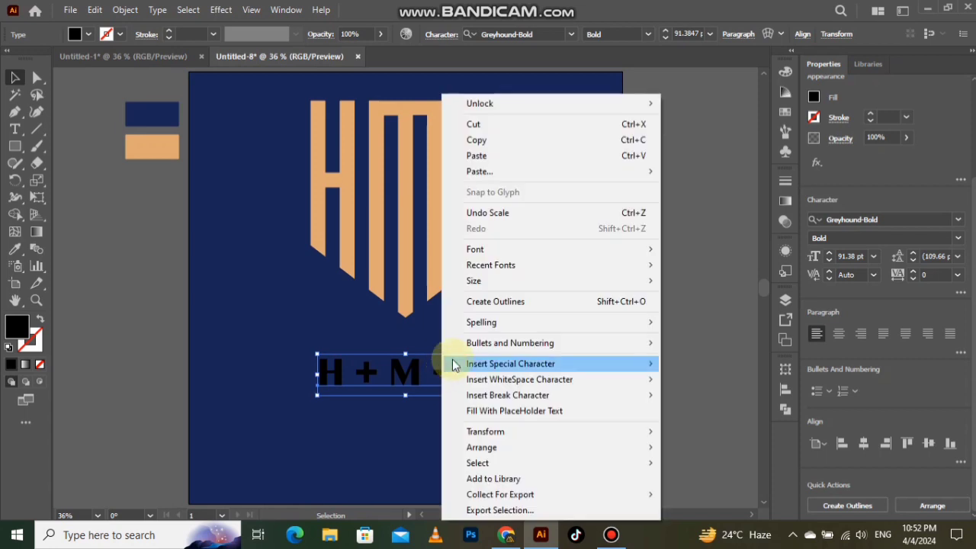
left_click(473, 300)
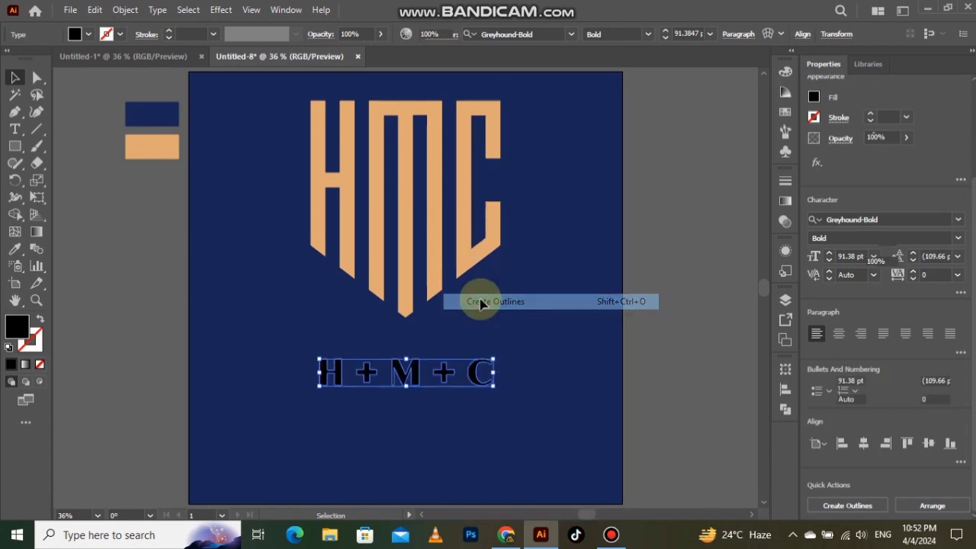
left_click(15, 248)
left_click(142, 147)
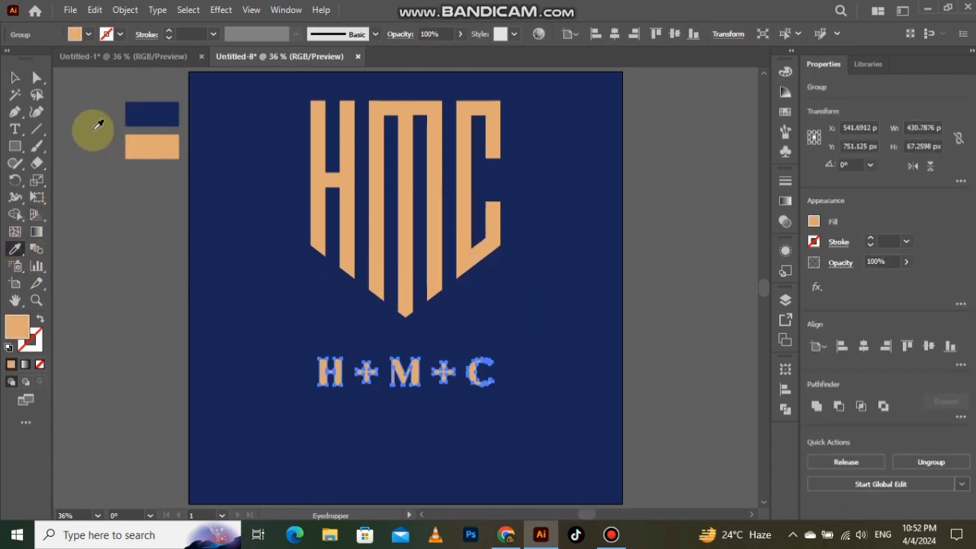
left_click(15, 78)
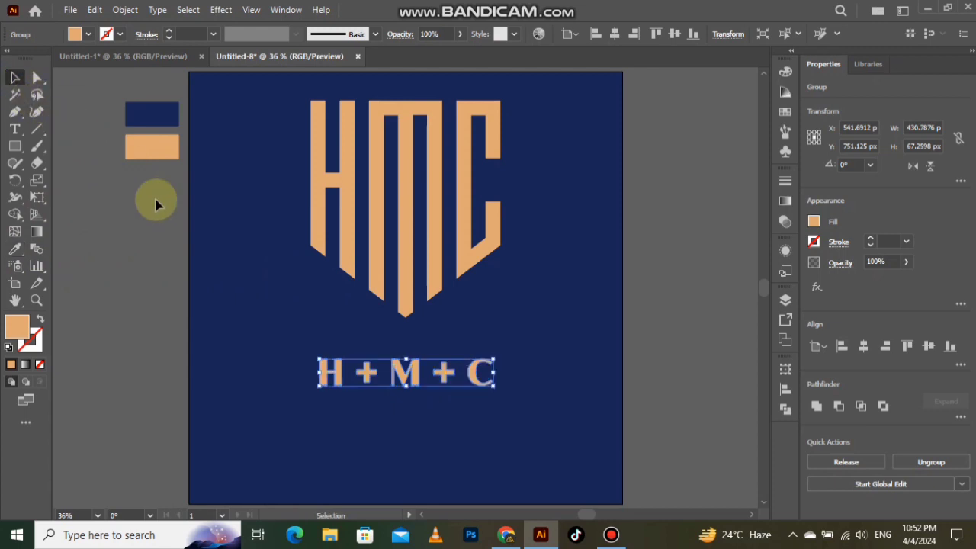
left_click(257, 290)
Step: Group the lettermark with the "H + M + C" line and scale the group down to about 432 by 652 px
left_click_drag(541, 139, 287, 415)
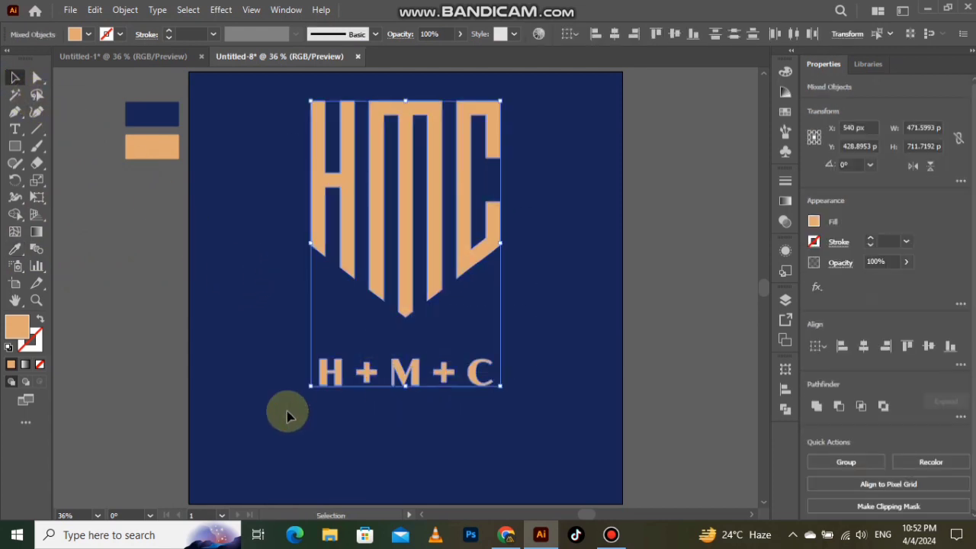
right_click(406, 240)
left_click(475, 397)
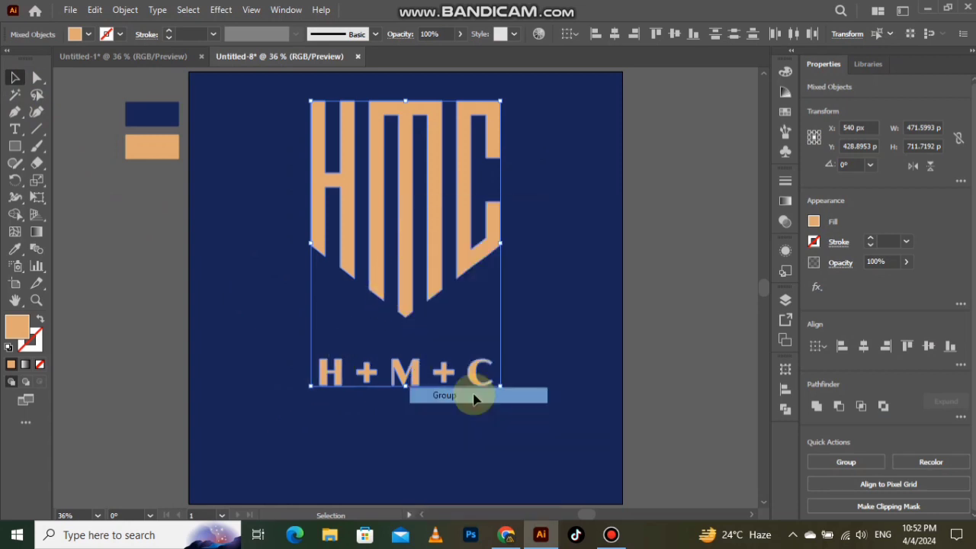
left_click_drag(500, 387, 494, 374)
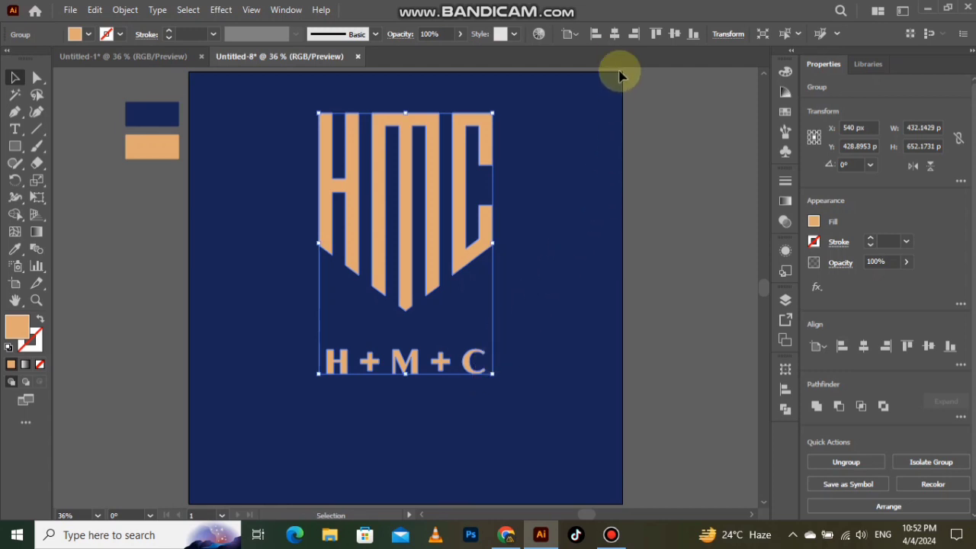
Step: Center the logo group vertically on the artboard and delete the navy and orange color swatch rectangles beside it
left_click(673, 34)
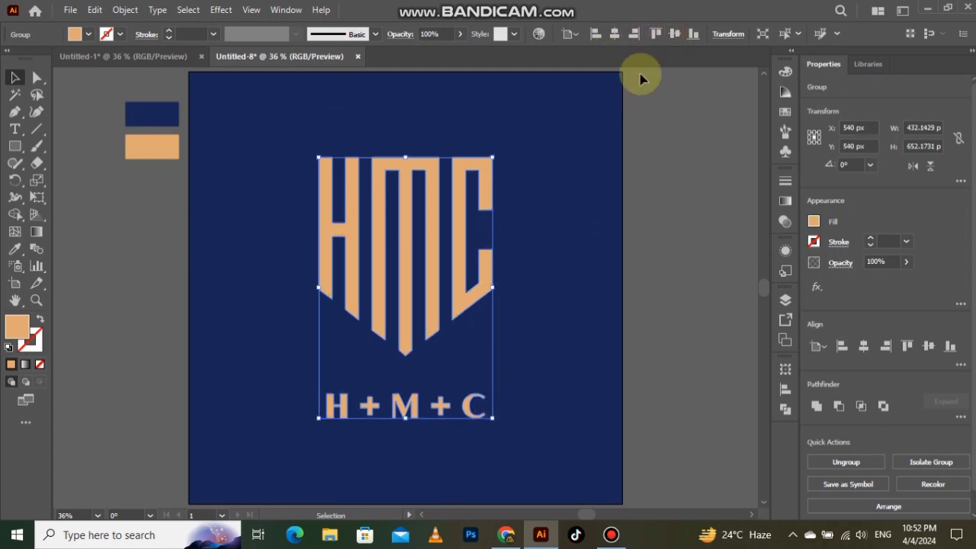
left_click(538, 252)
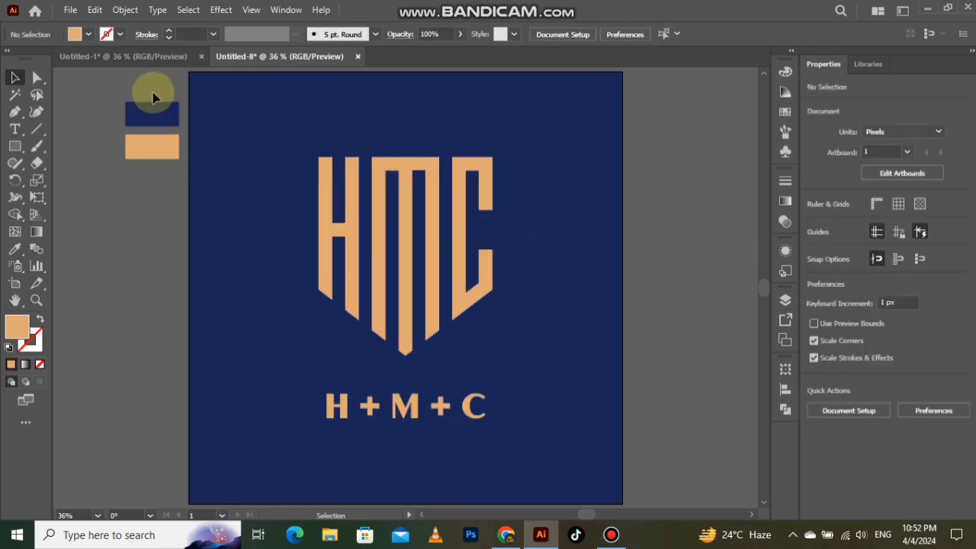
left_click(171, 155)
key("Delete")
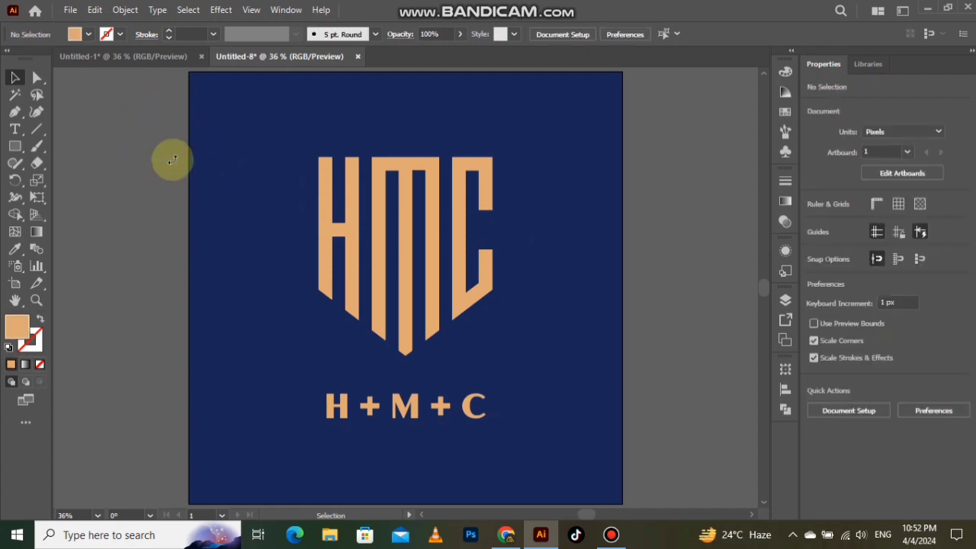
Step: Apply a Drop Shadow to the logo group with Multiply mode, 75% opacity, 7 px X and Y offsets, 5 px blur and black color
left_click_drag(296, 155, 353, 221)
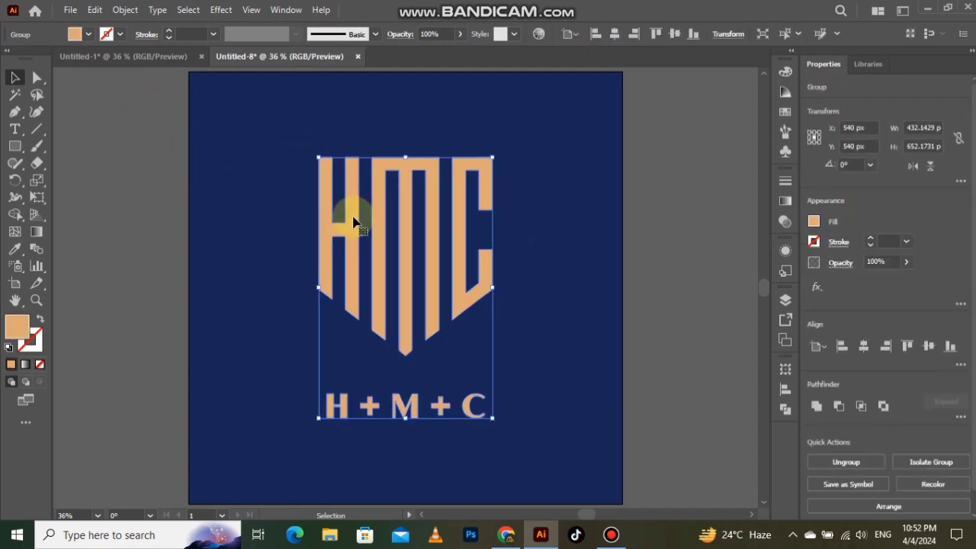
left_click(220, 10)
mouse_move(353, 173)
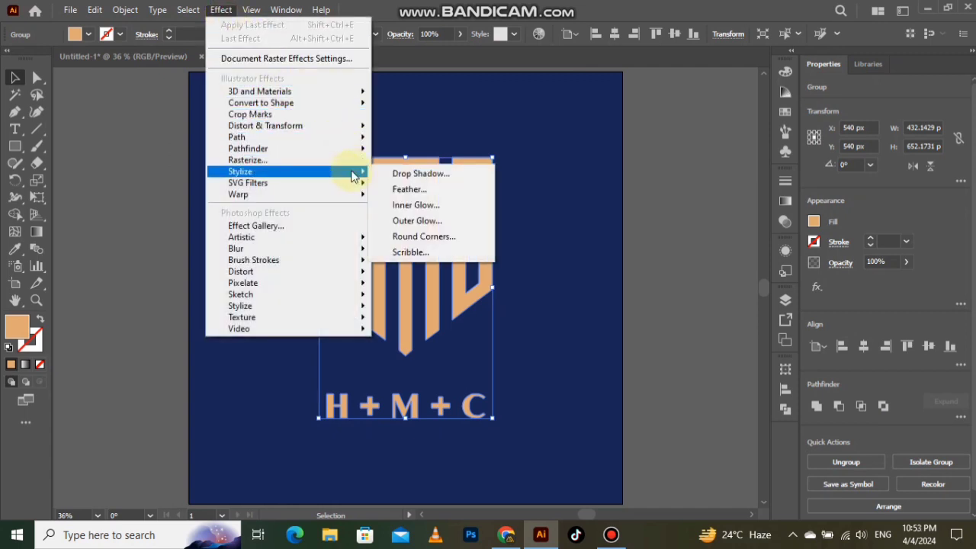
left_click(415, 173)
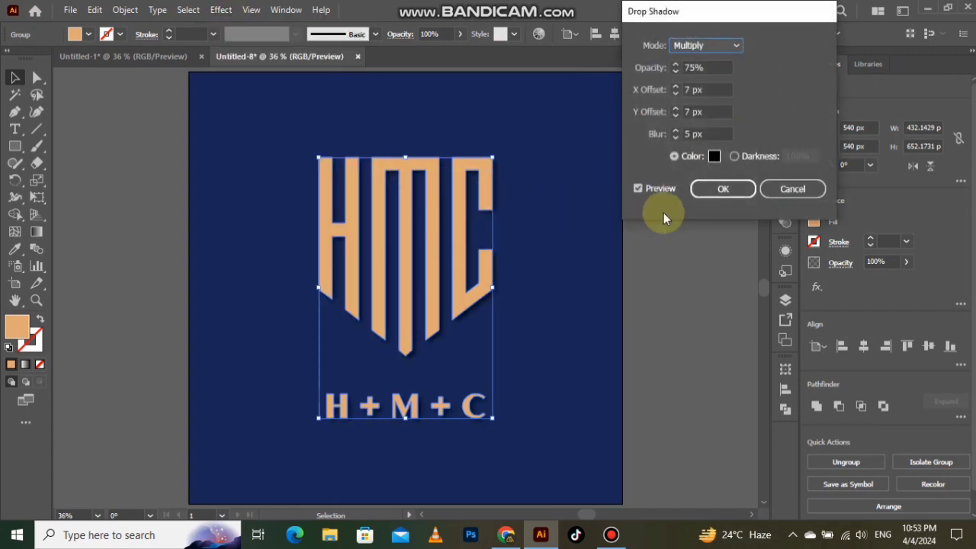
left_click(720, 188)
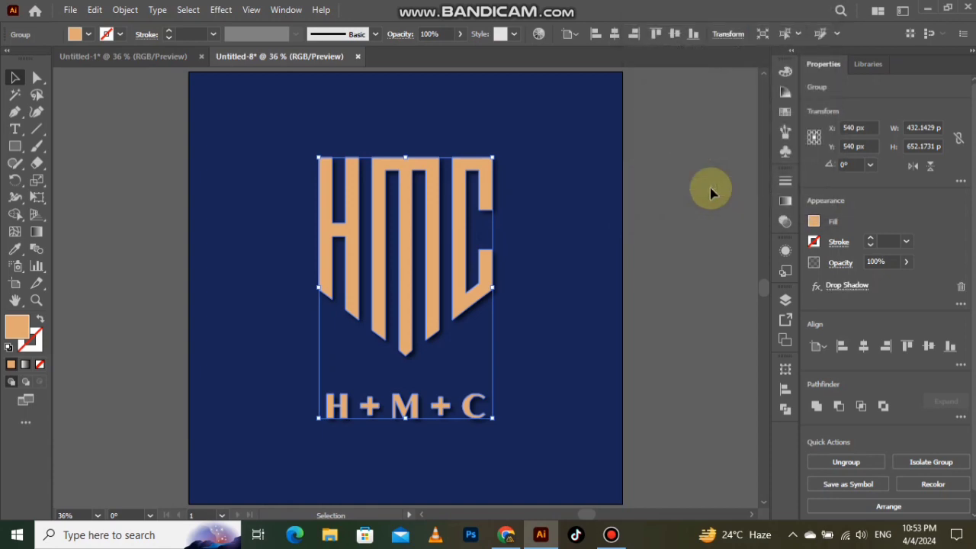
left_click(575, 242)
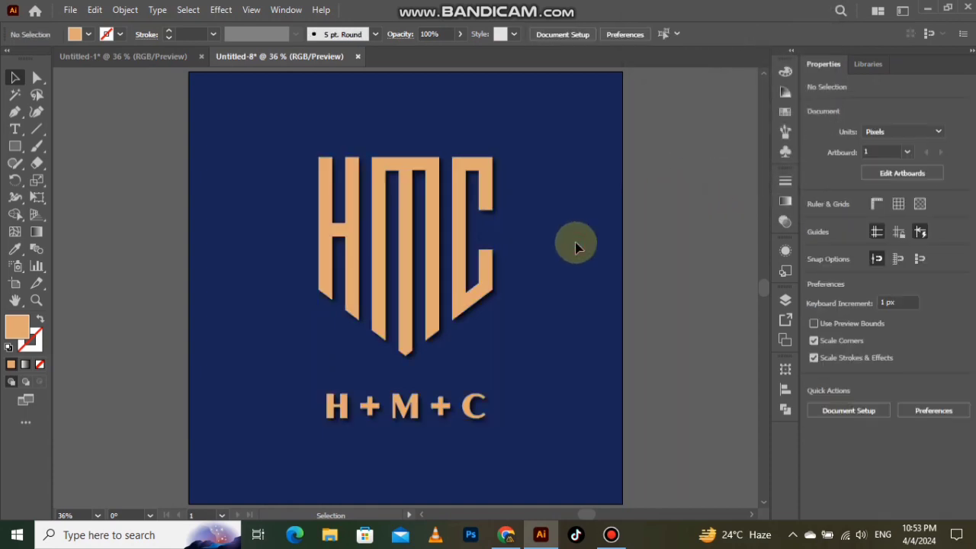